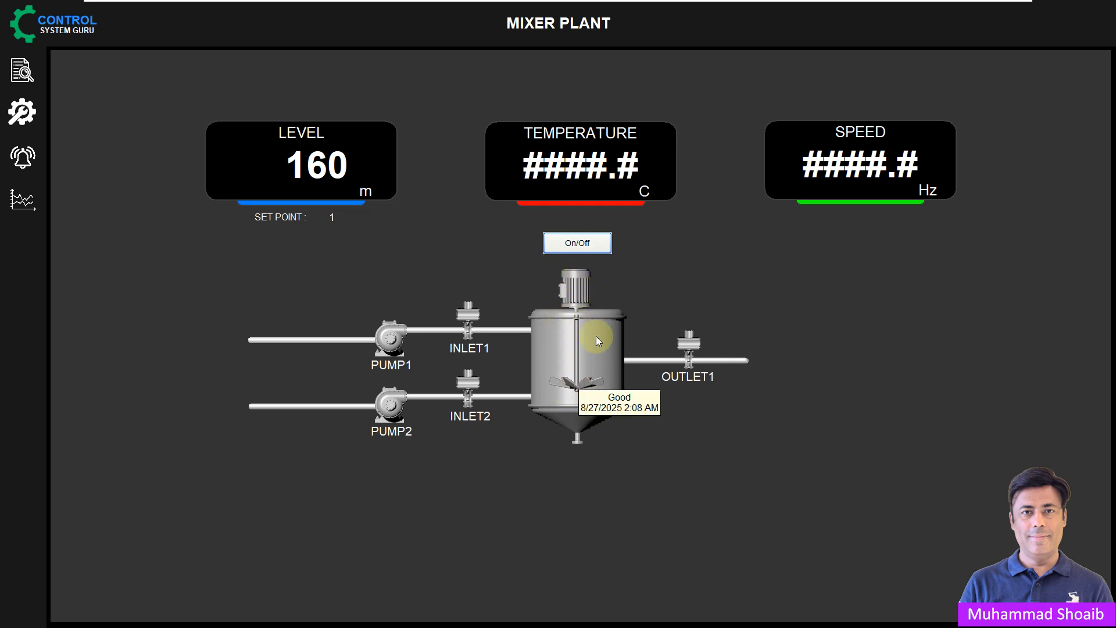
Switch the mixer on and back off on the running Mixer Plant page to check its colour change
click(593, 247)
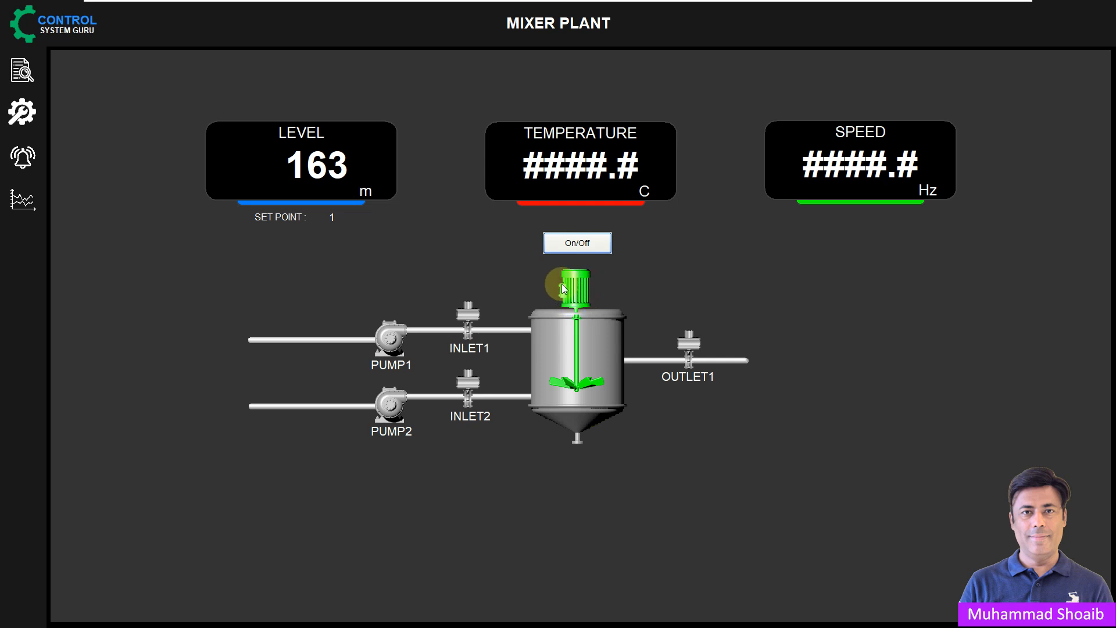
click(581, 243)
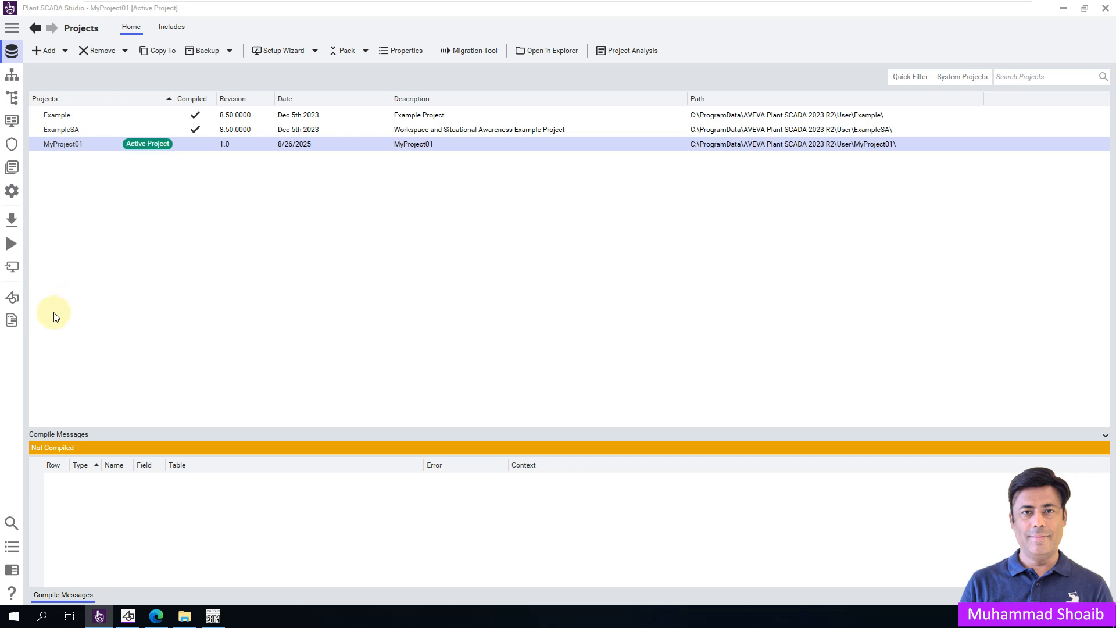
Switch to Graphics Builder and open the Overview page of MyProject01
click(17, 299)
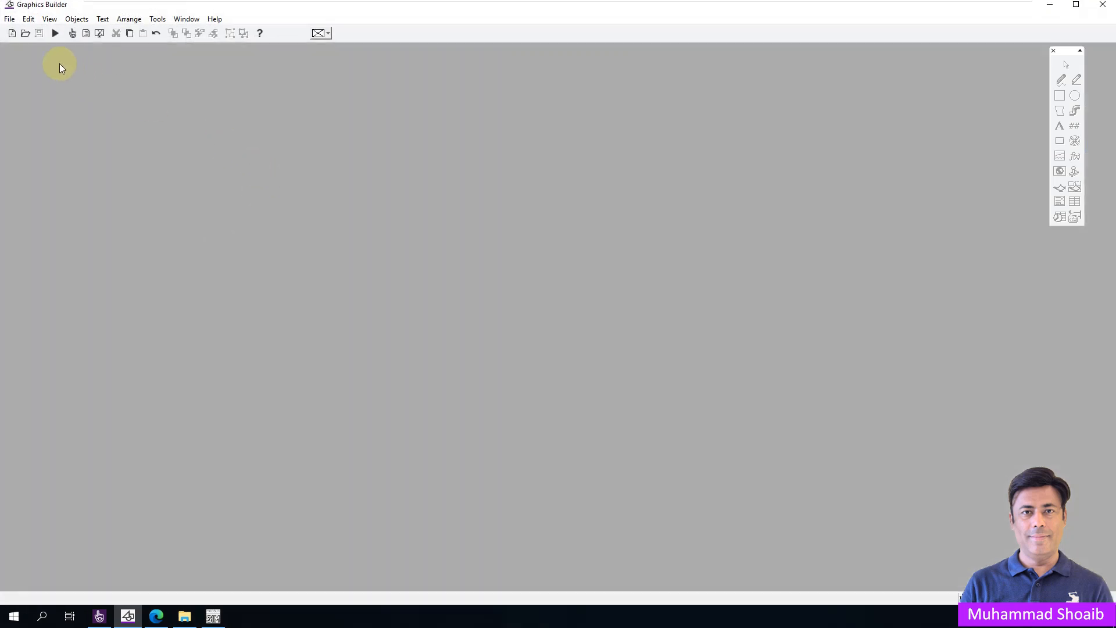
click(25, 33)
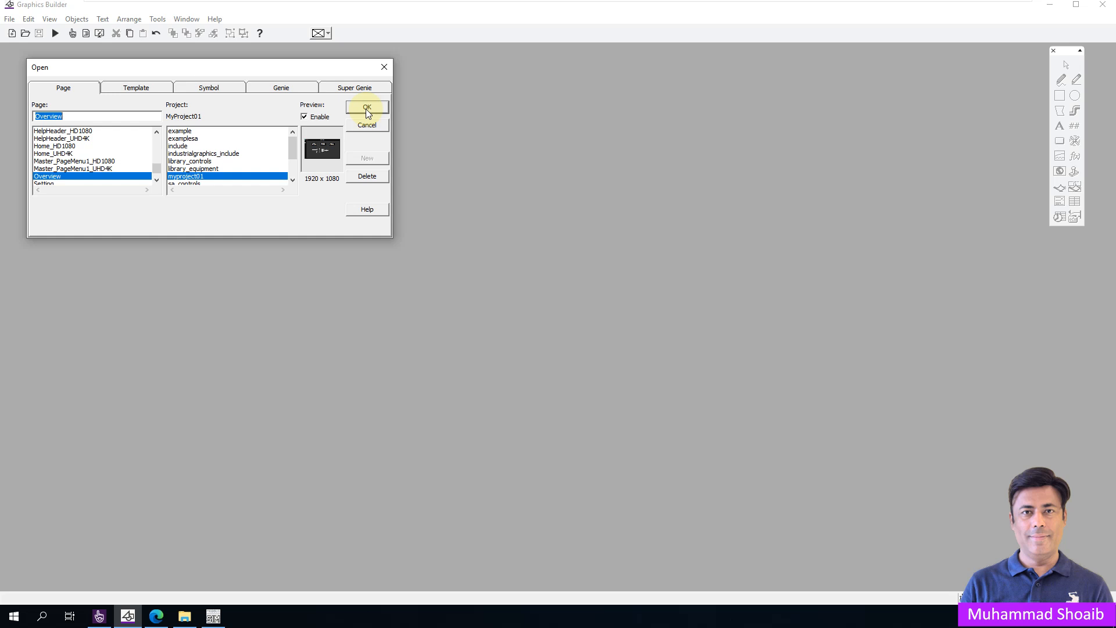
click(366, 109)
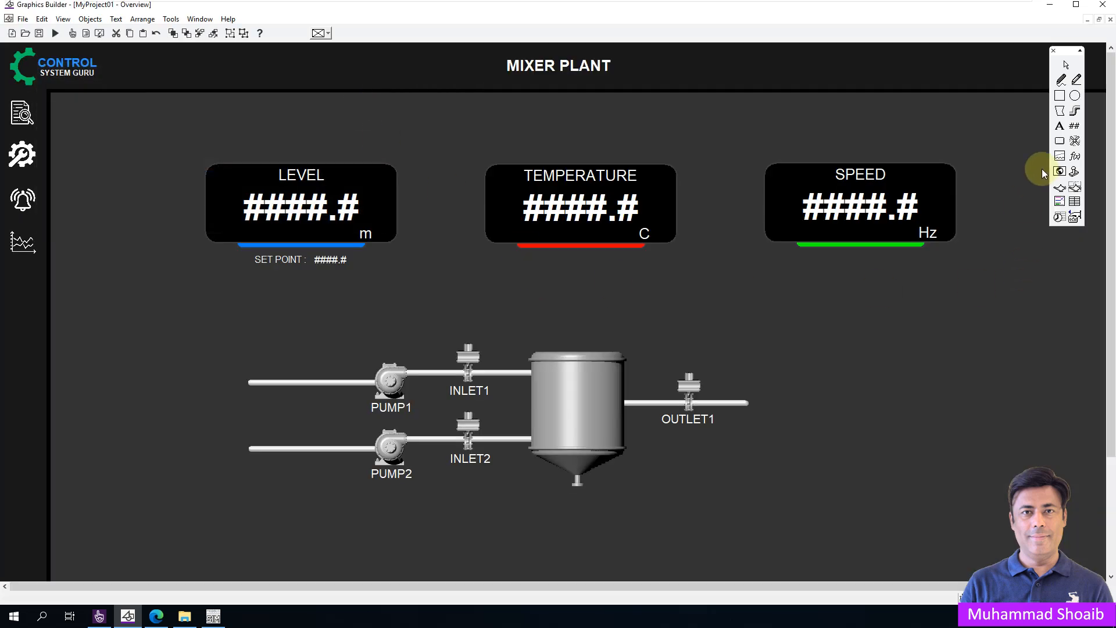
Place a symbol set above the tank and set its OFF symbol to left_large_grey from the motor_flange library
click(1076, 145)
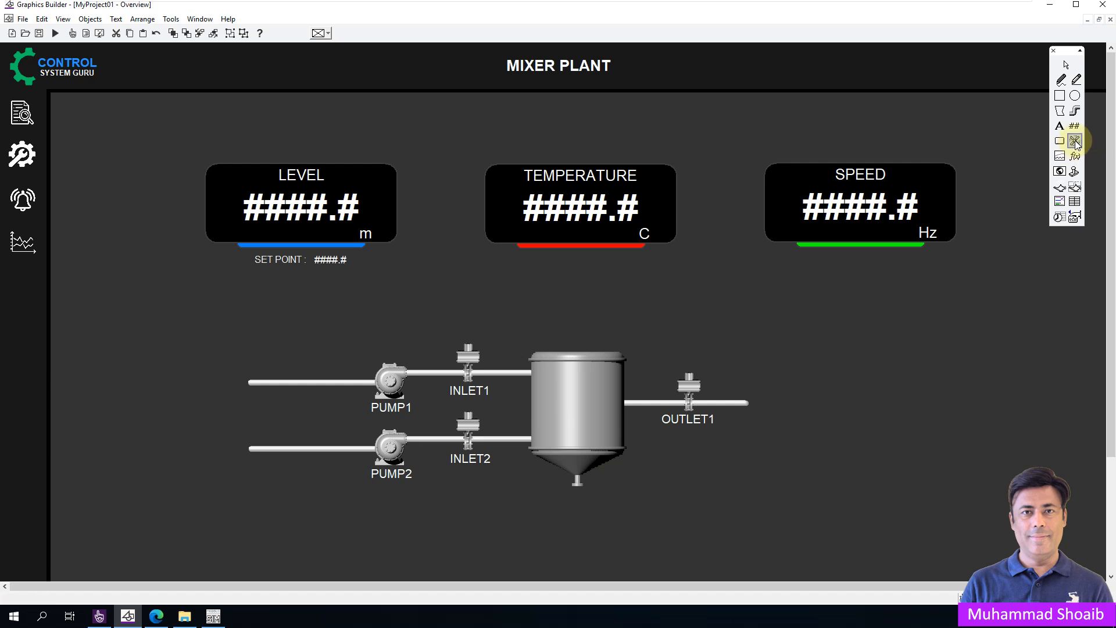
click(576, 317)
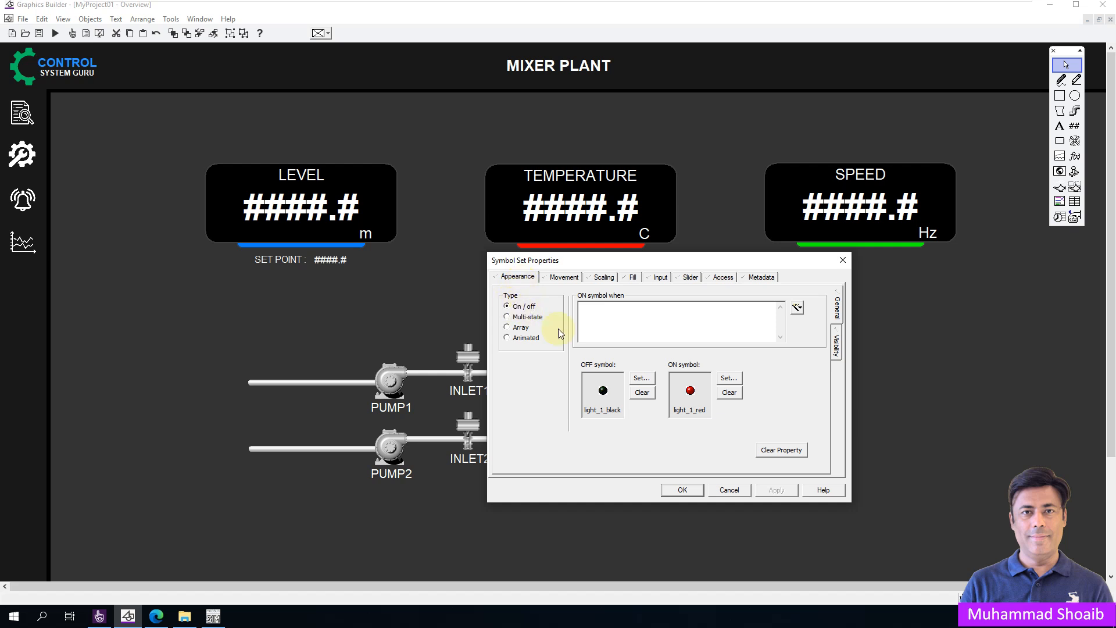
click(642, 378)
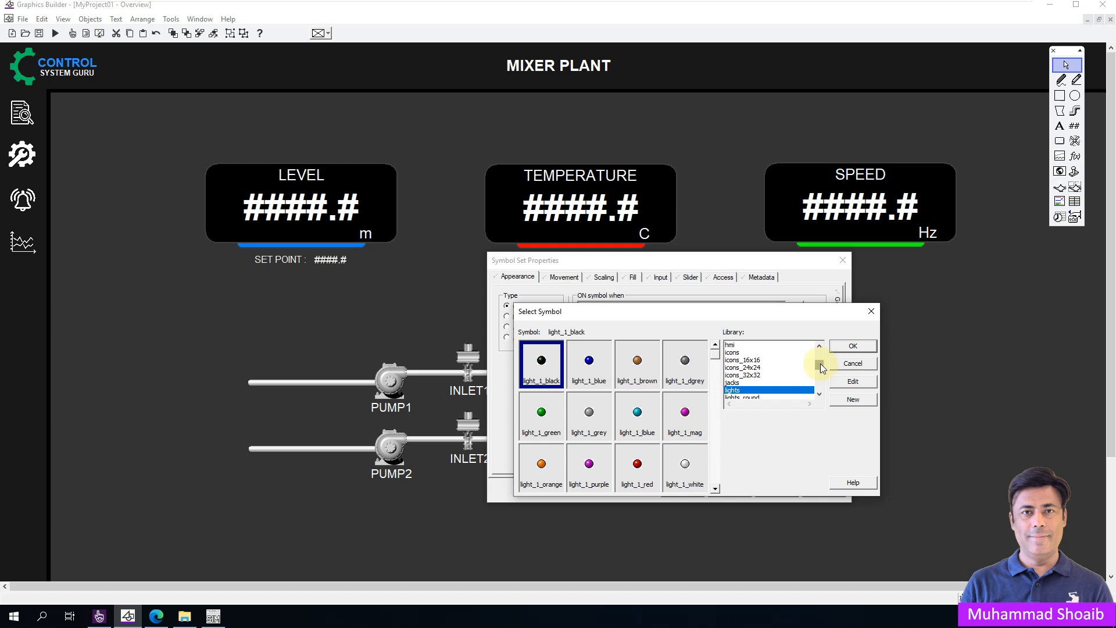
drag(820, 366, 825, 336)
click(758, 384)
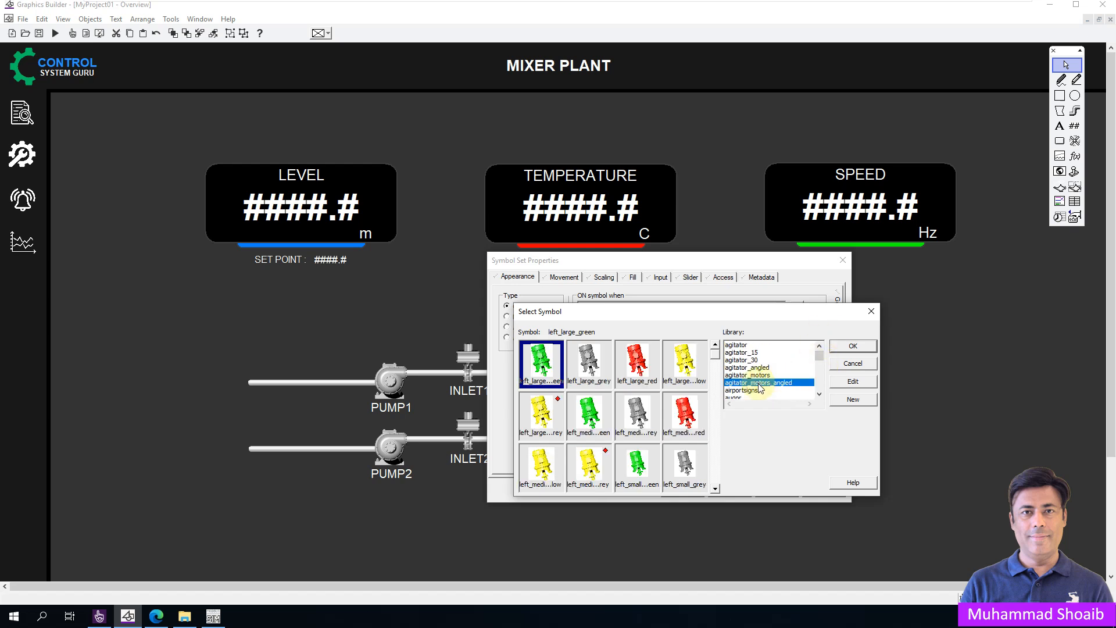
key(m)
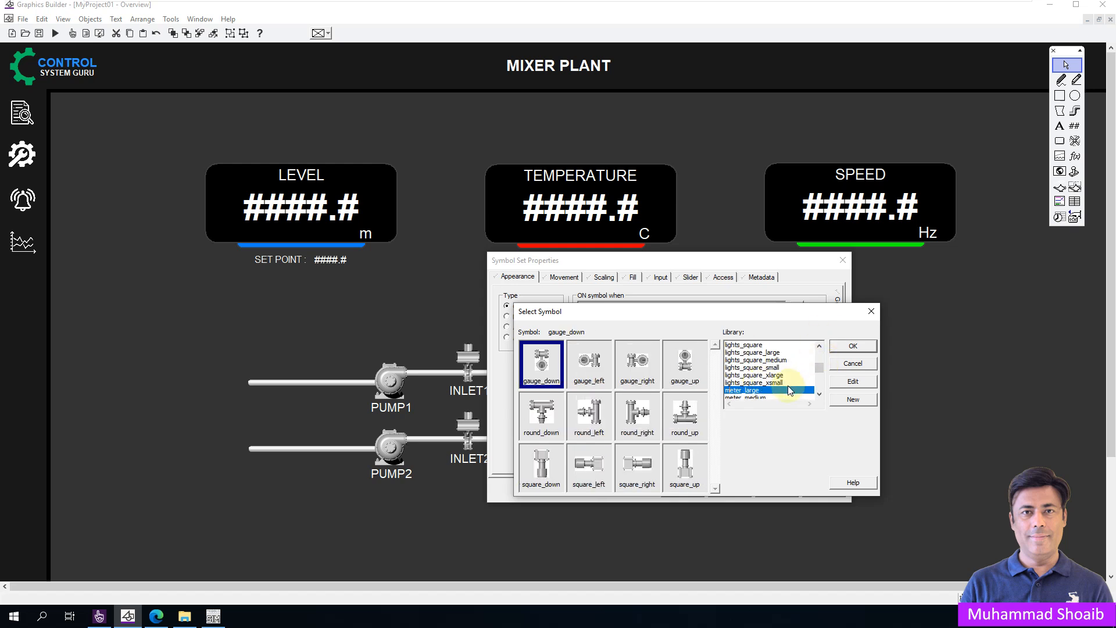
key(o)
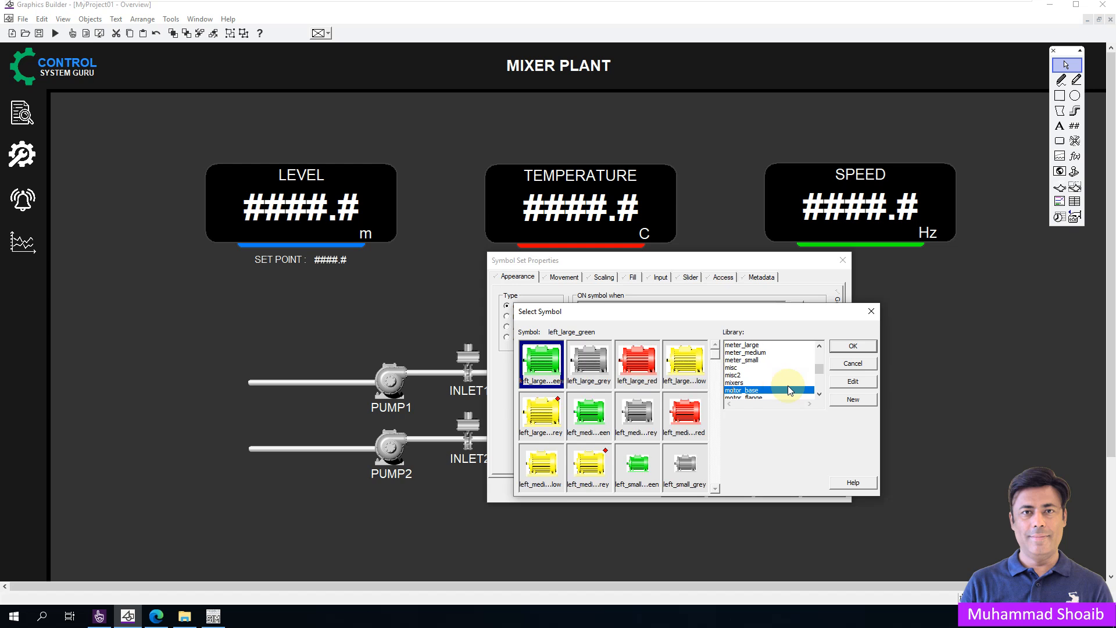
click(819, 394)
click(751, 391)
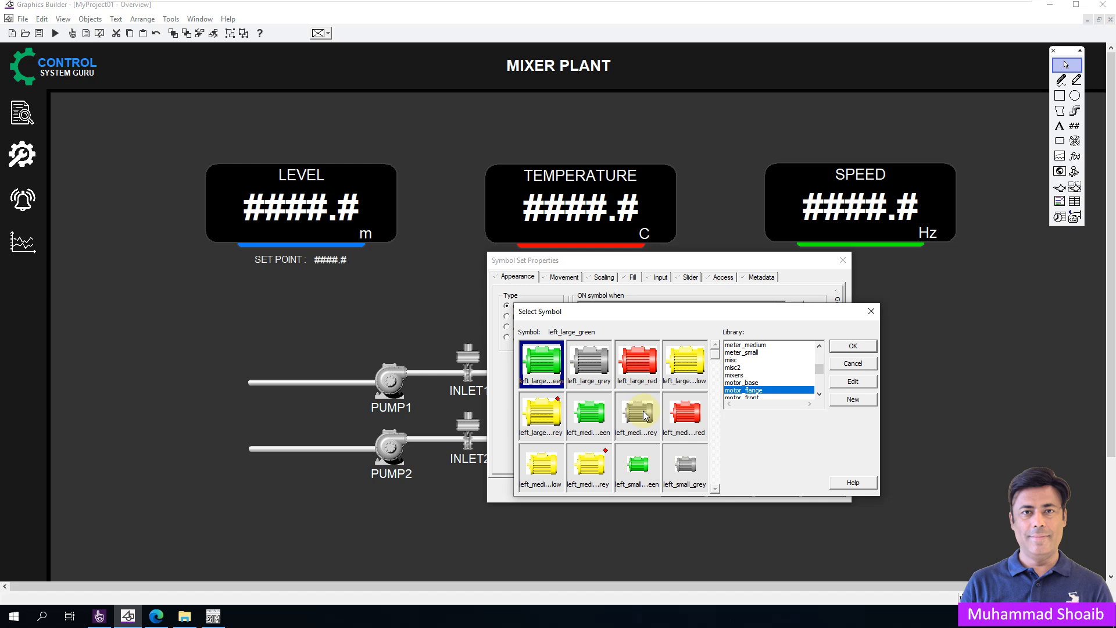
click(591, 369)
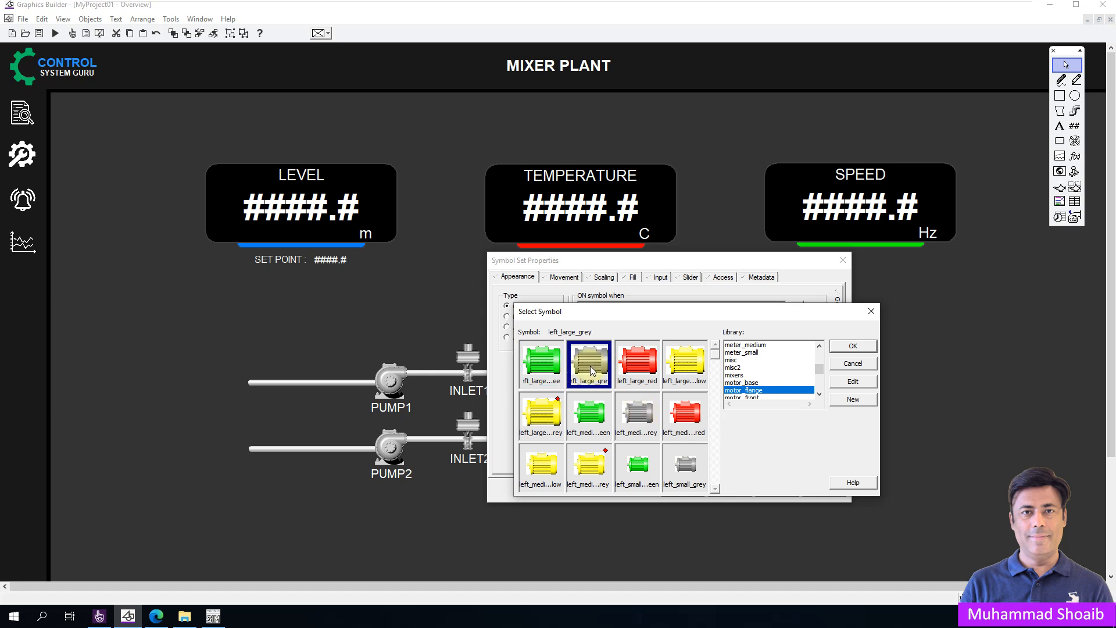
drag(744, 315, 721, 422)
click(830, 452)
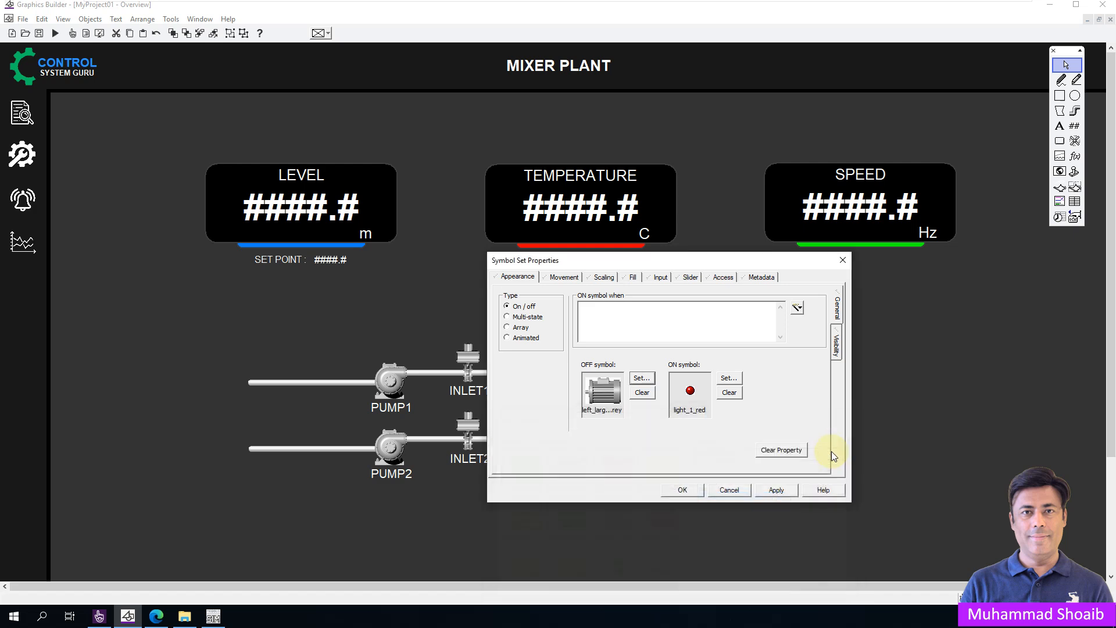
Set the symbol set's ON symbol to left_large_green from the motor_flange library and accept the properties
click(727, 378)
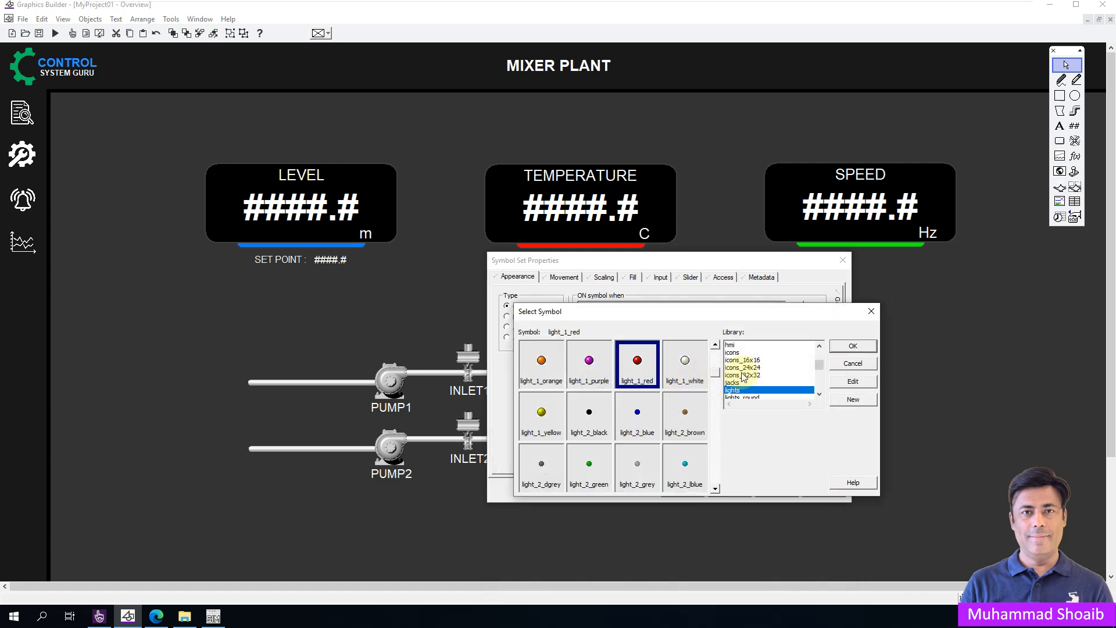
click(741, 374)
text(motor_base)
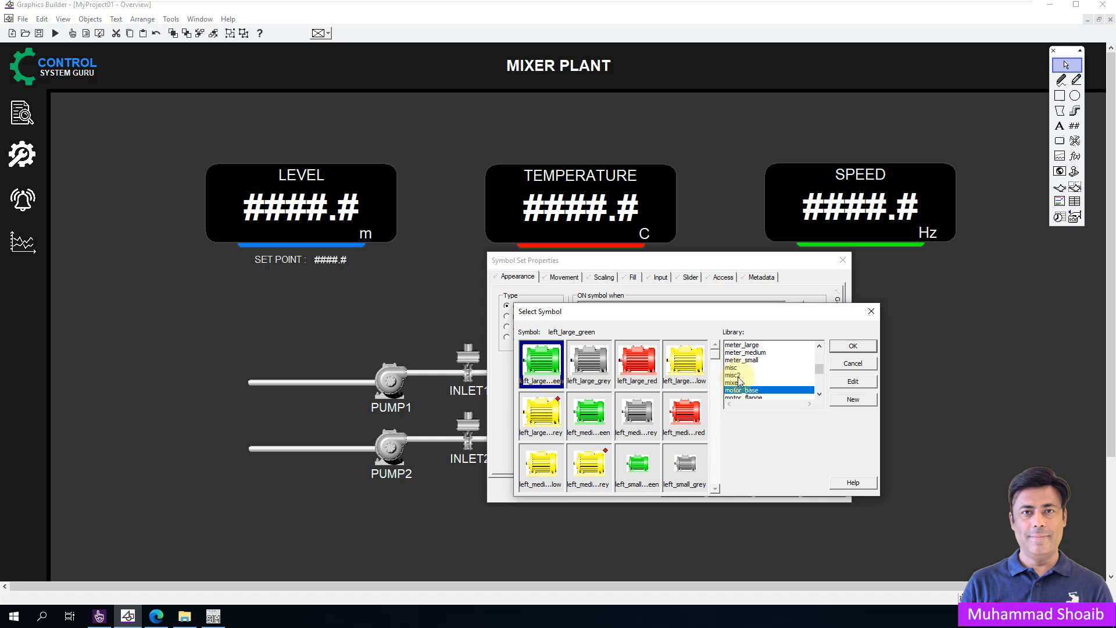
click(738, 398)
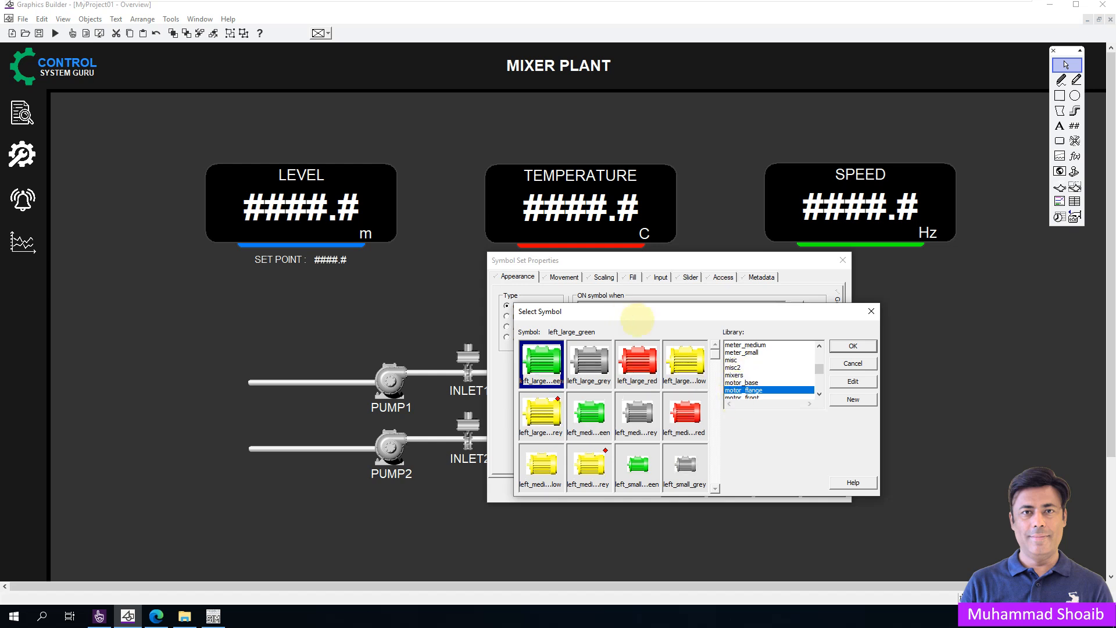
drag(616, 312, 830, 357)
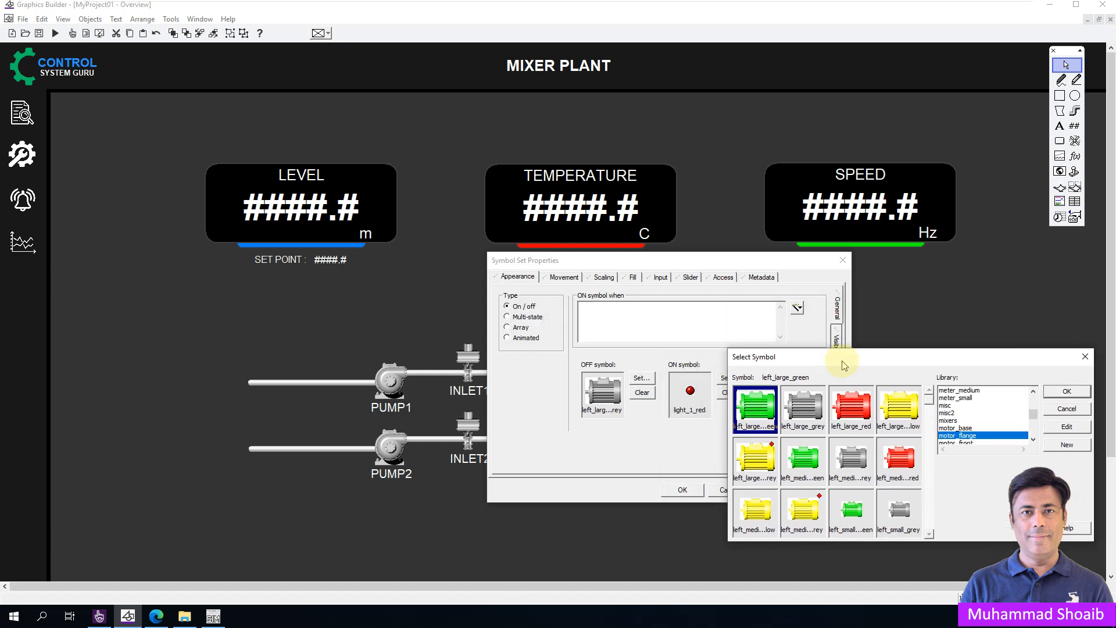
click(1067, 390)
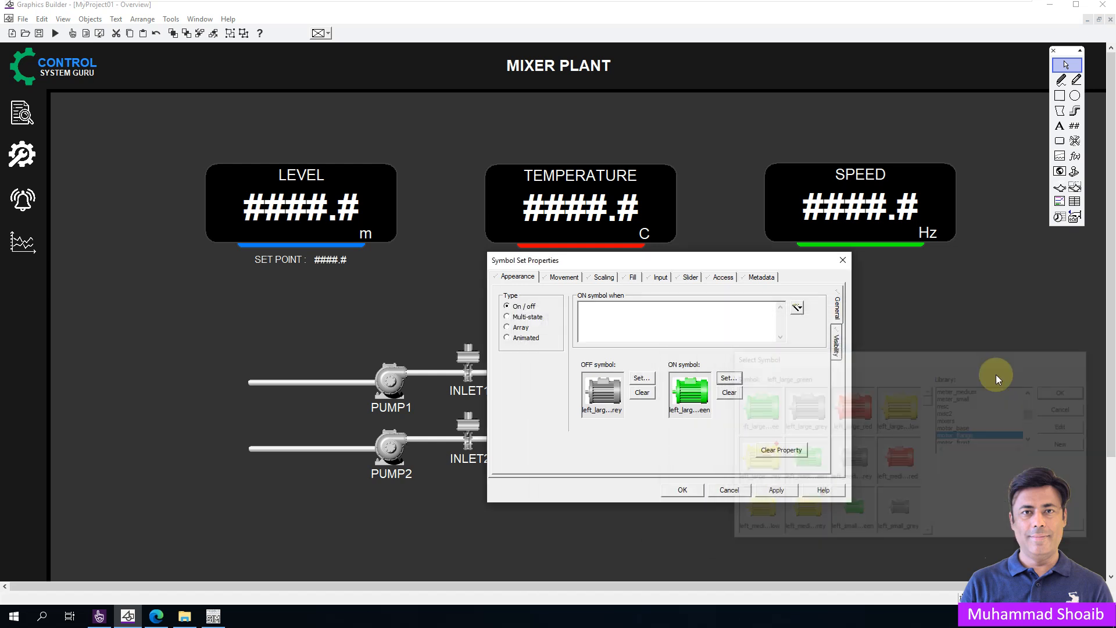
click(694, 488)
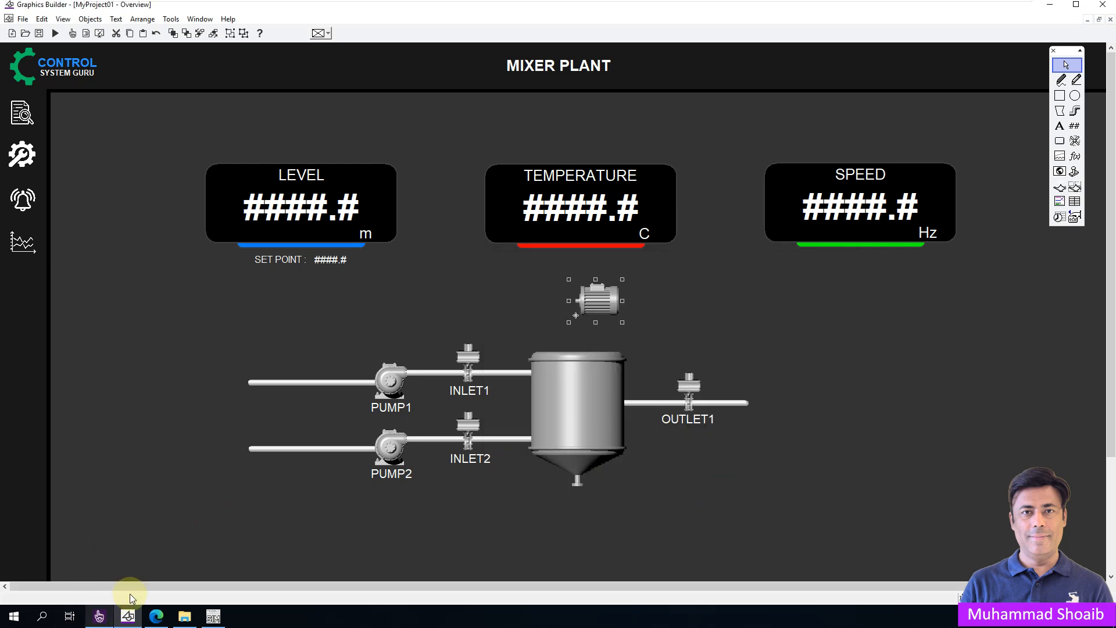
Switch to Plant SCADA Studio and copy the Mixer_On tag name from the project's variables
click(99, 616)
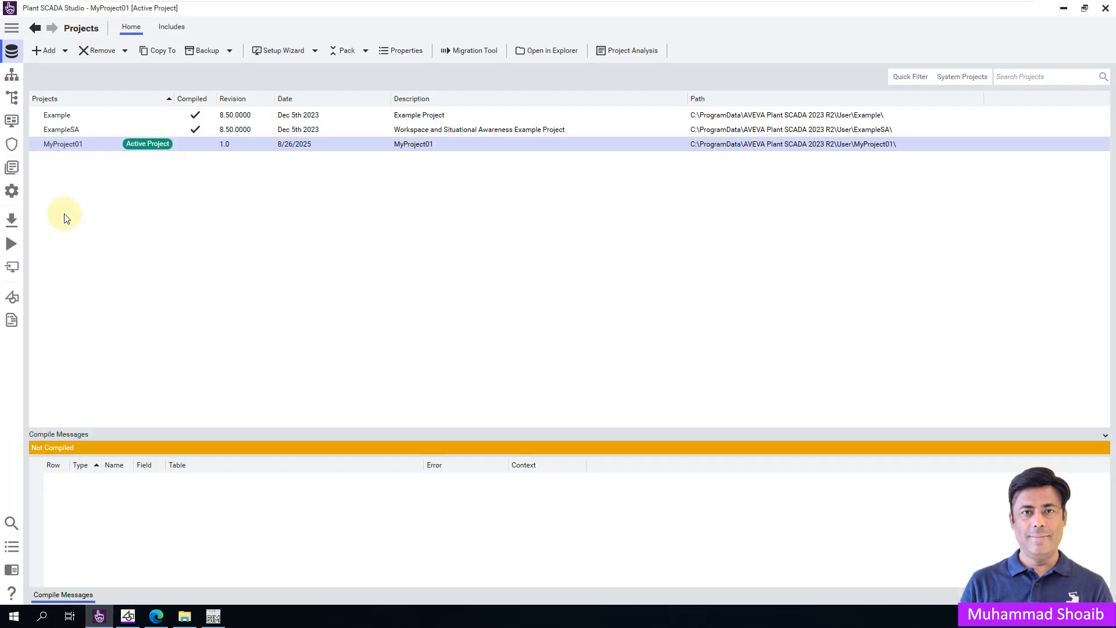
click(12, 98)
click(237, 217)
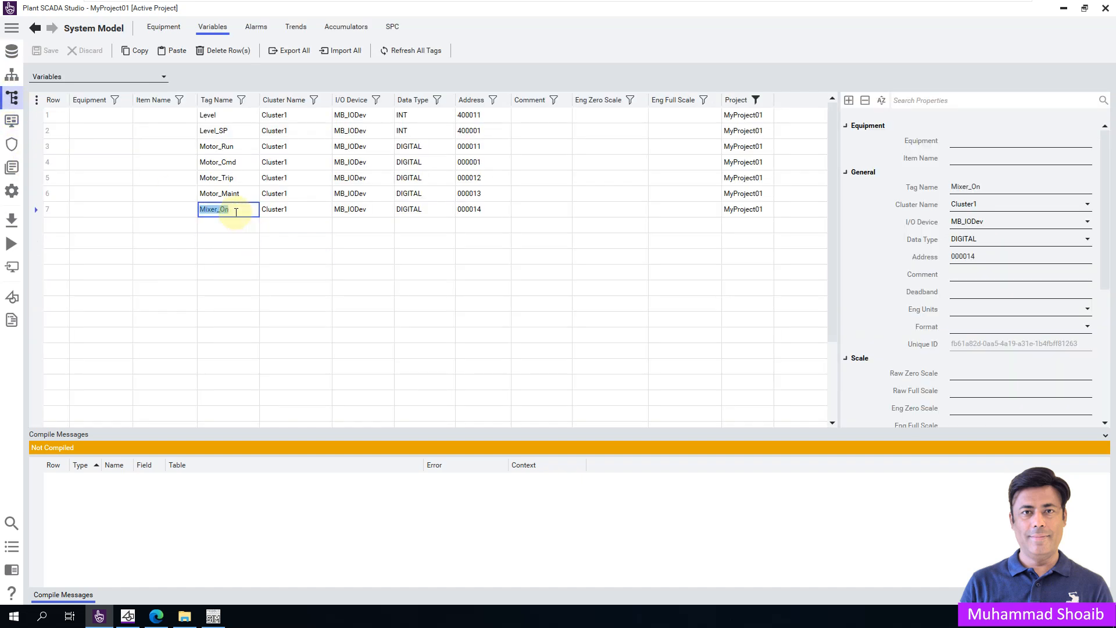
double_click(219, 210)
right_click(218, 209)
click(245, 229)
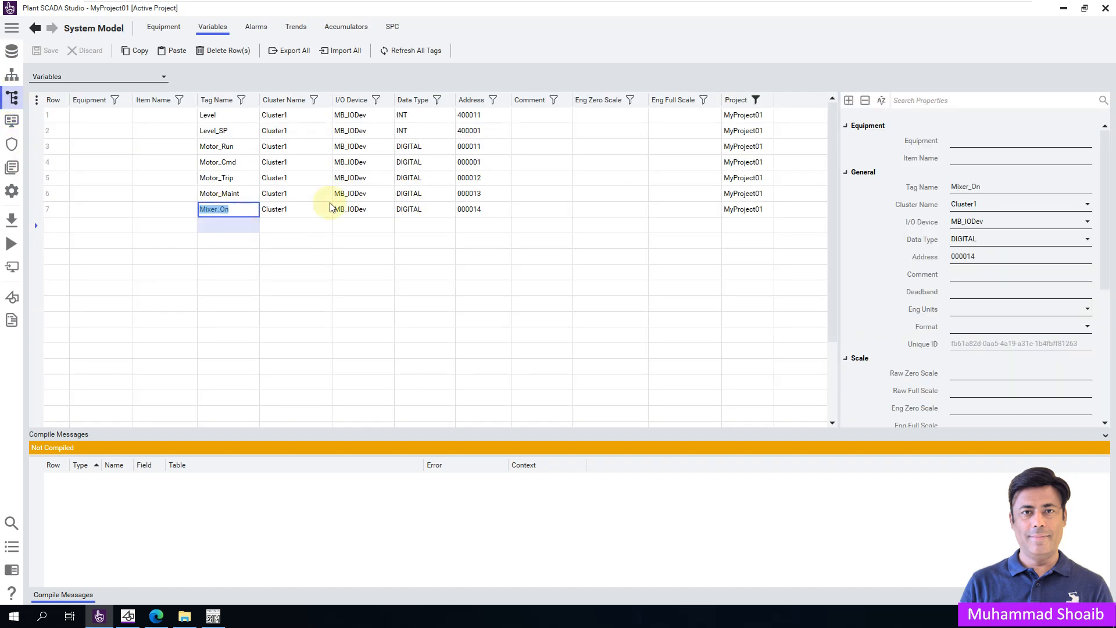
Return to Graphics Builder and set the motor symbol's ON condition to the Mixer_On tag
click(1063, 8)
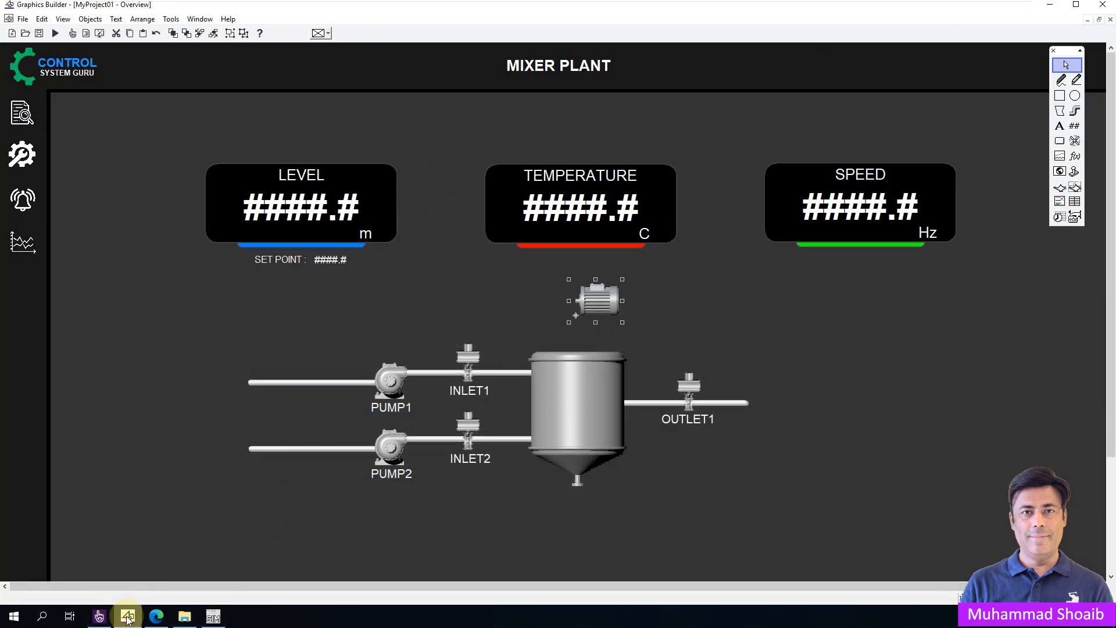
double_click(598, 300)
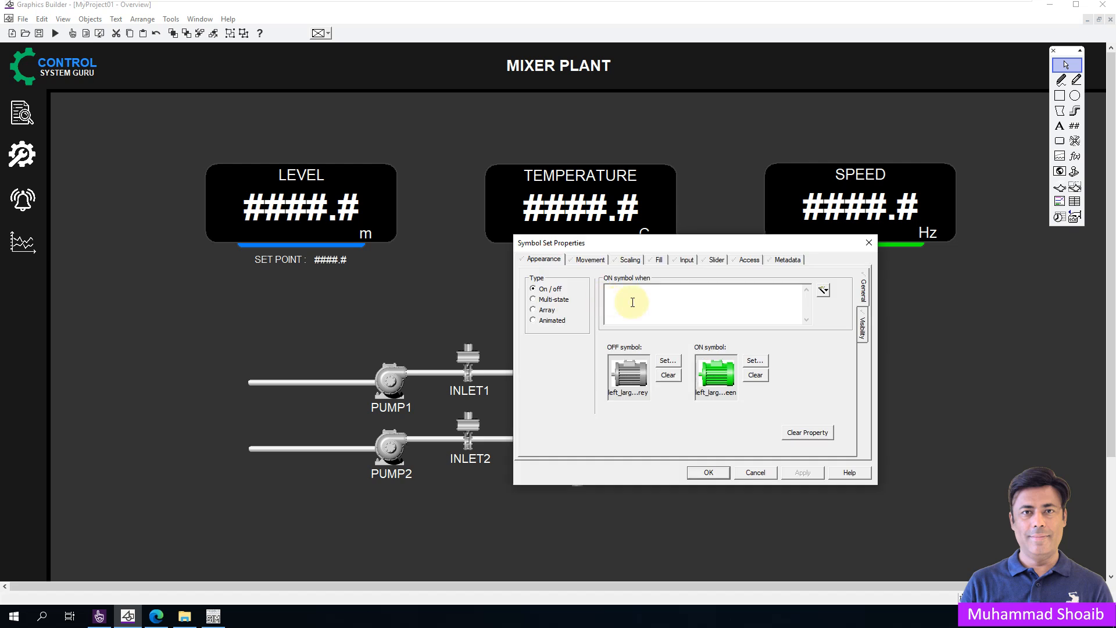
key(ctrl+v)
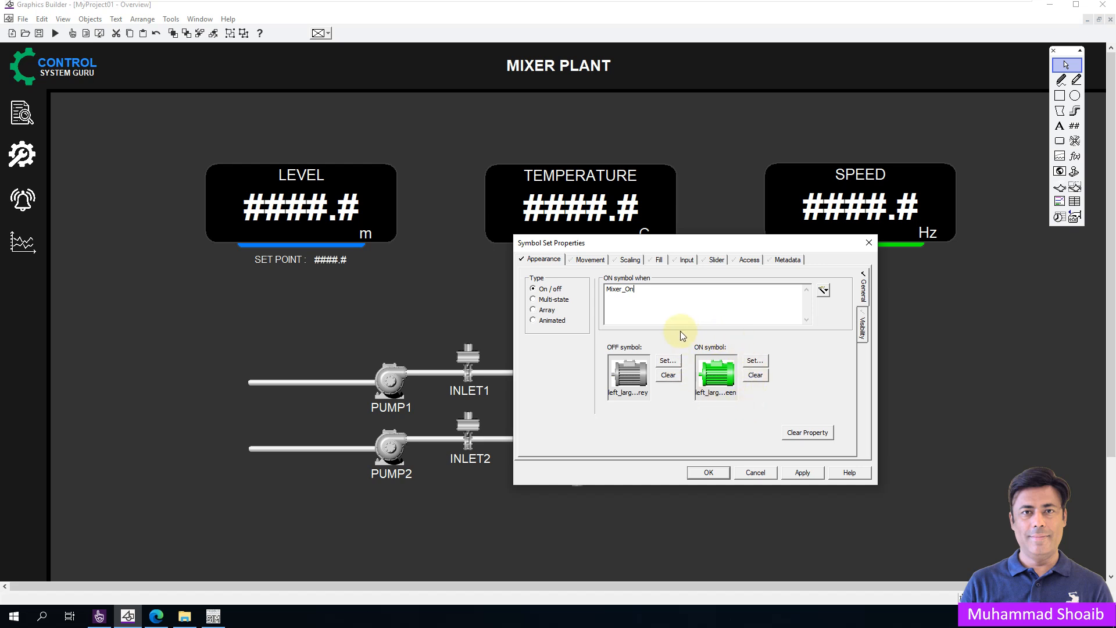
click(795, 473)
click(708, 472)
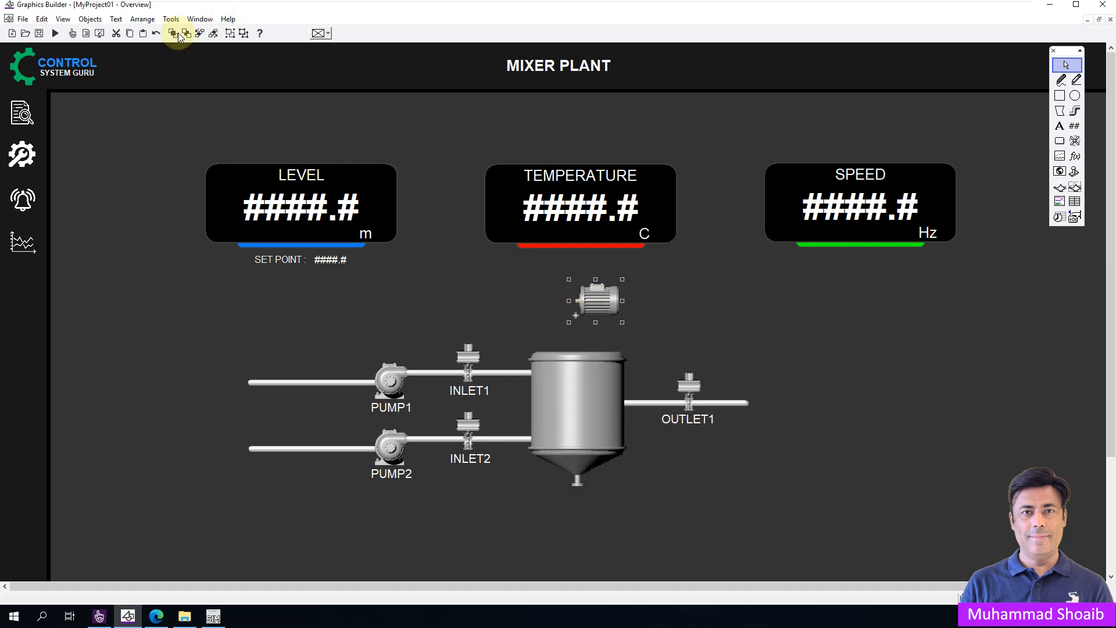
Rotate the motor symbol anticlockwise and place it on top of the tank
click(143, 19)
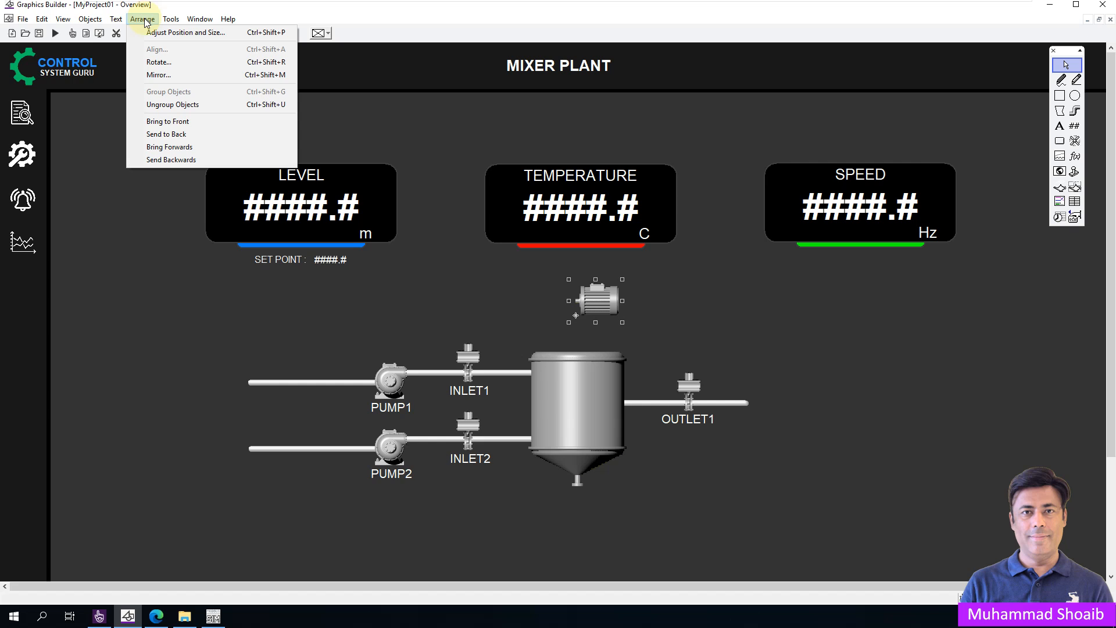
click(166, 68)
drag(550, 264, 399, 247)
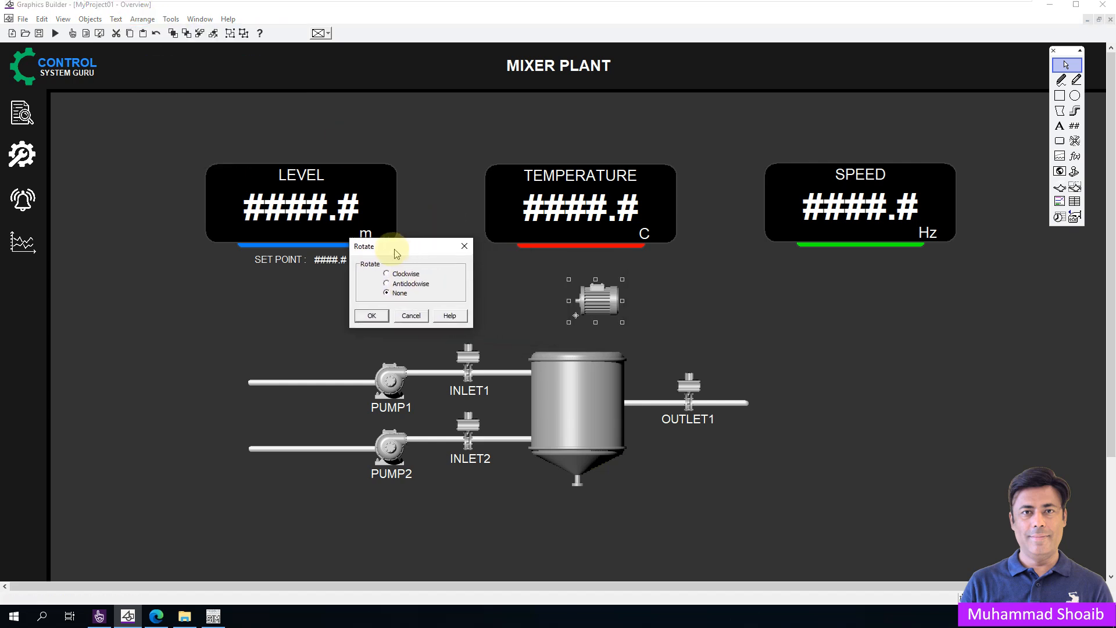
click(400, 284)
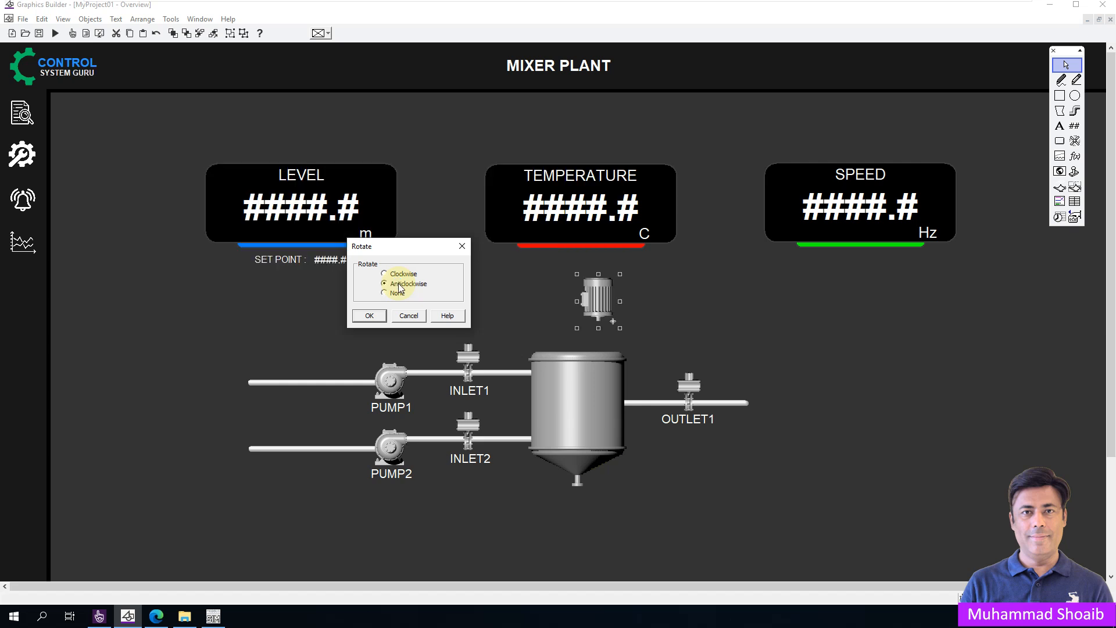
click(381, 316)
drag(600, 306, 573, 368)
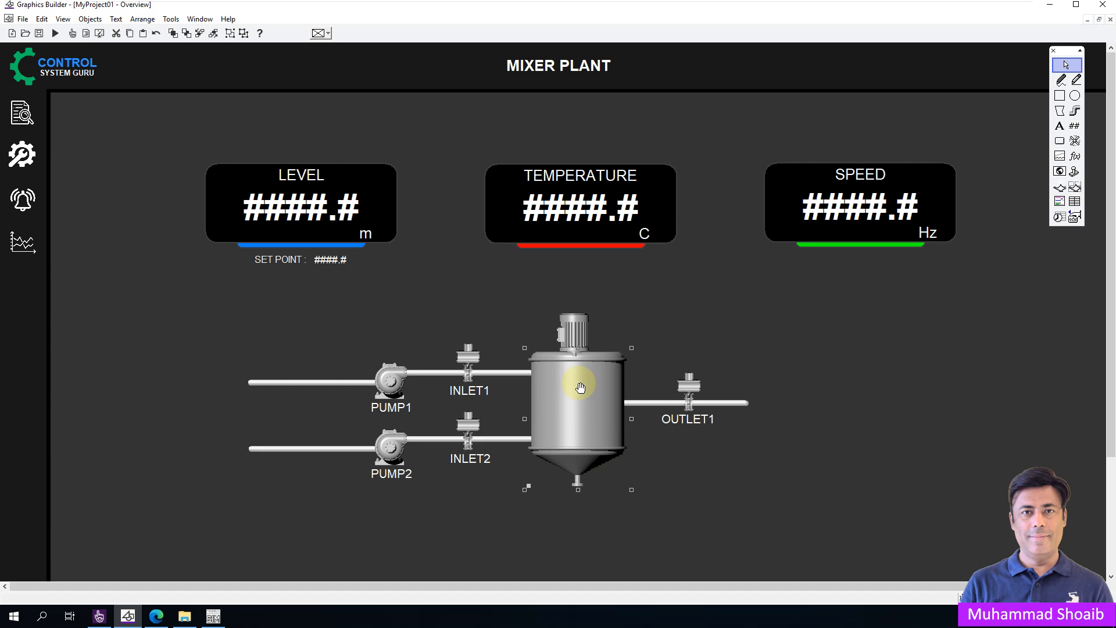
Add the motor symbol to the selection together with the tank
shift+click(570, 330)
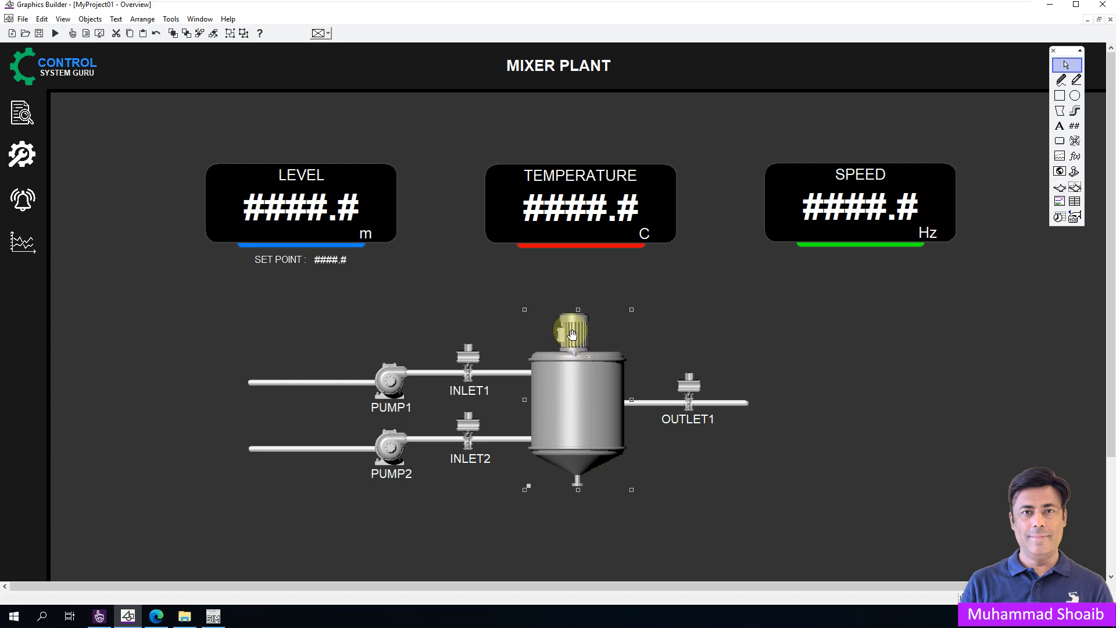
click(149, 22)
click(157, 49)
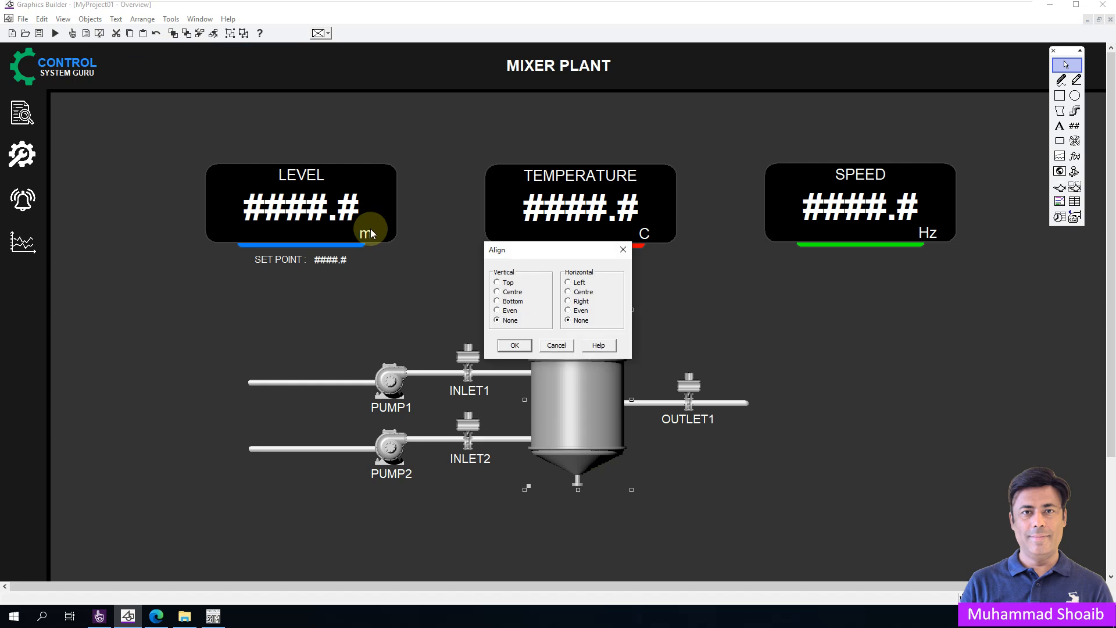
drag(532, 253, 343, 229)
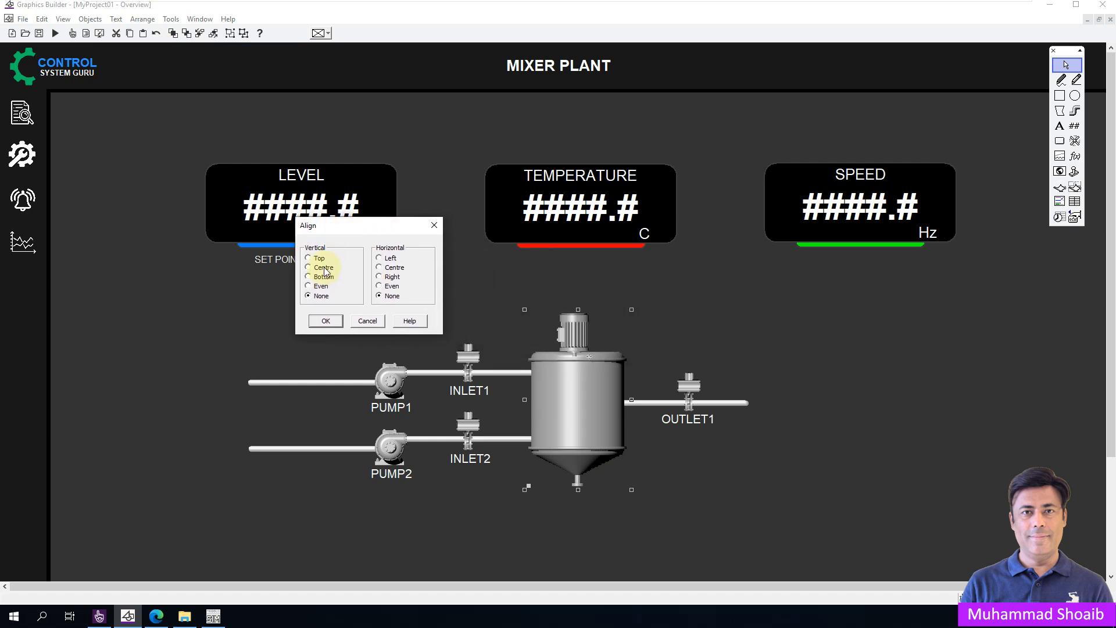
click(308, 267)
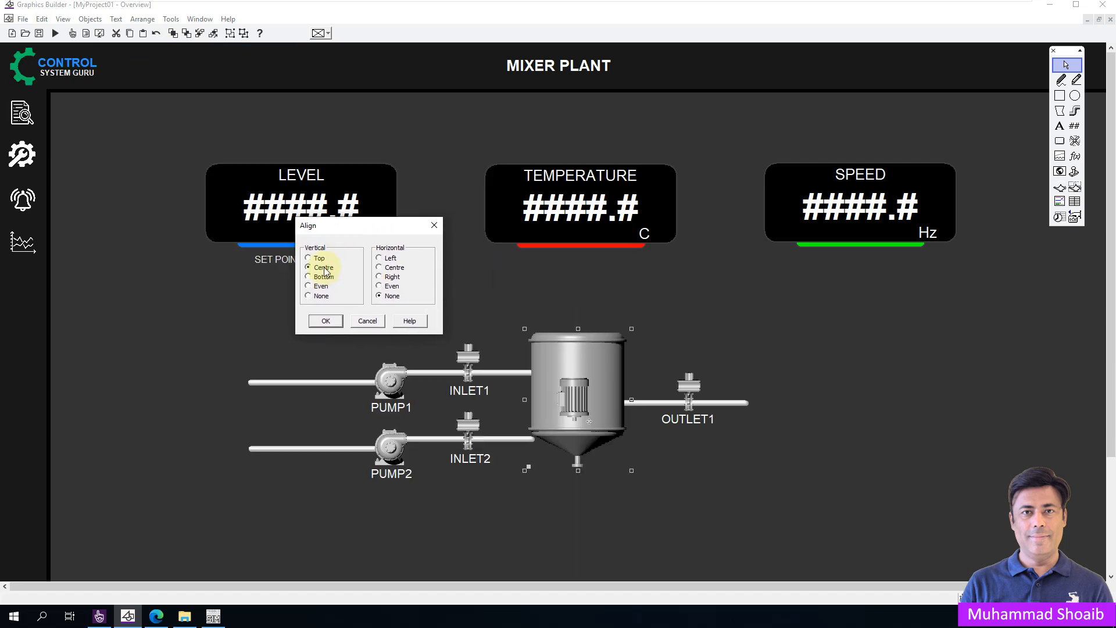
click(368, 321)
Align the selected motor and tank on their horizontal centres and deselect them
click(142, 18)
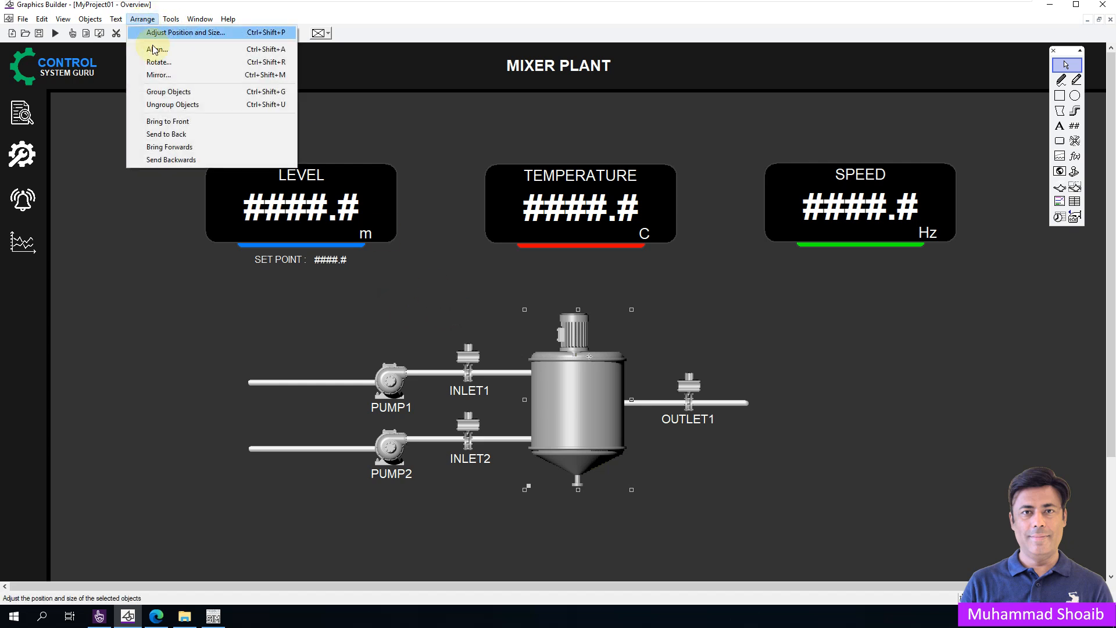
click(157, 49)
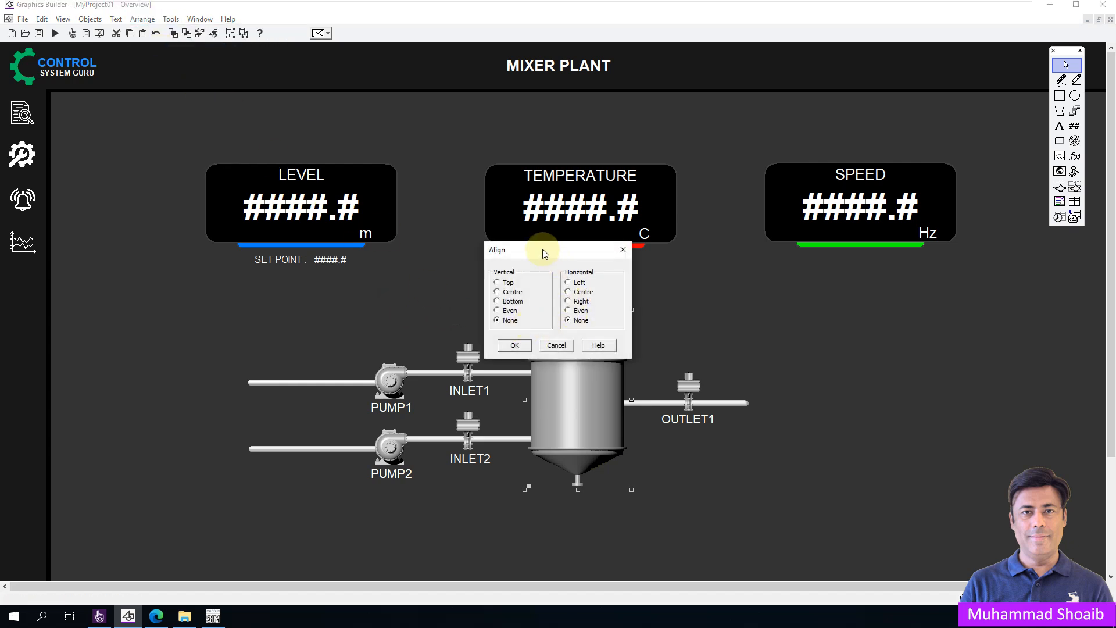
click(411, 284)
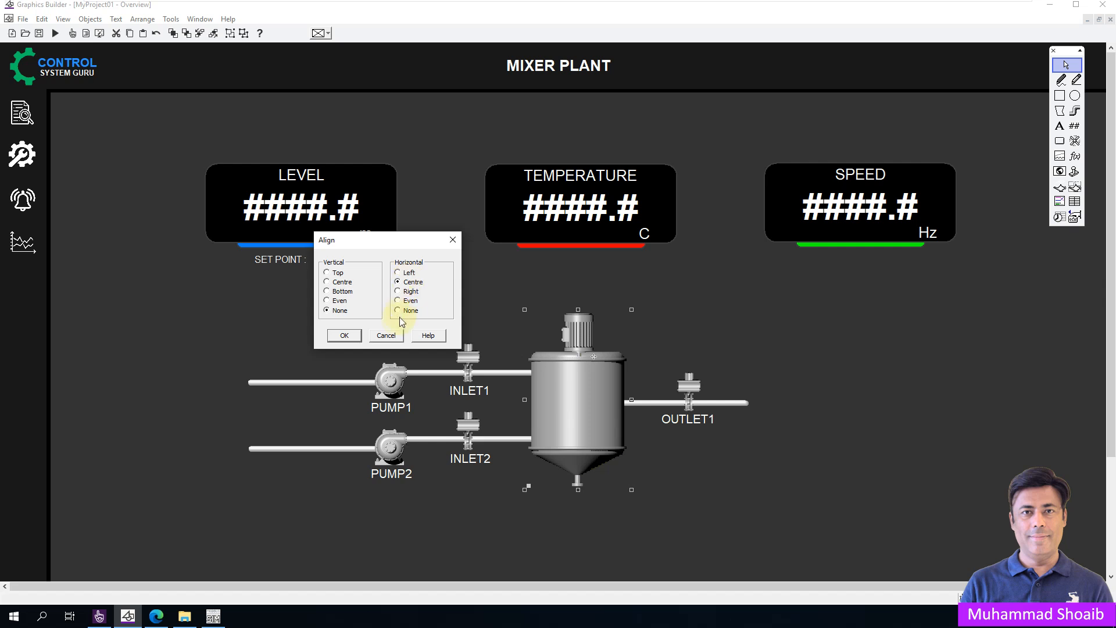
click(344, 336)
click(690, 385)
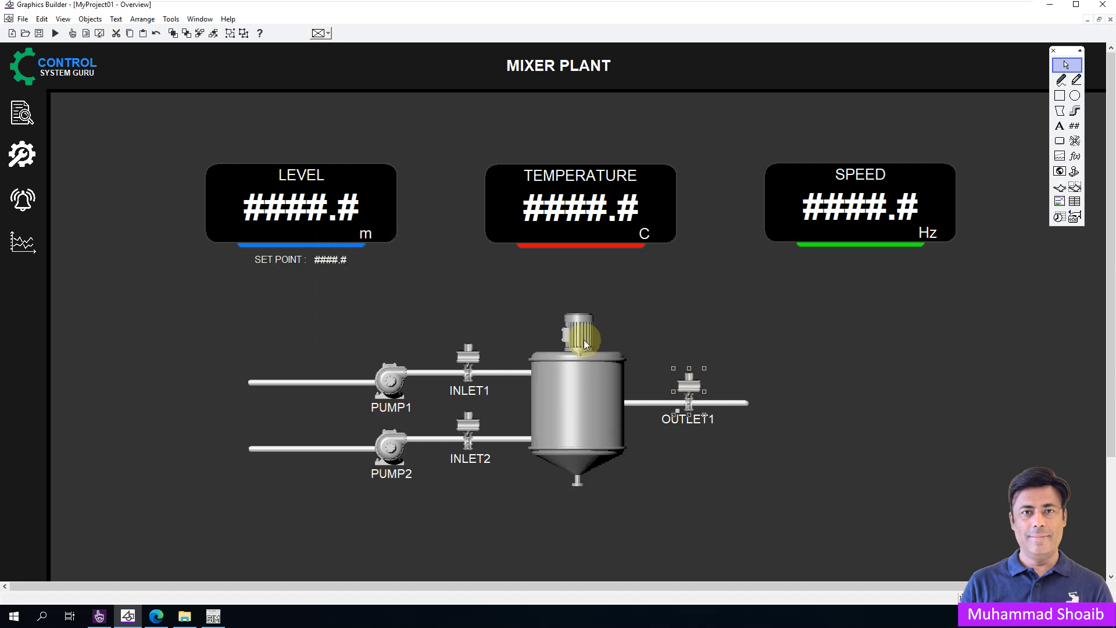
Nudge the motor symbol slightly upward and to the left so it sits on the tank's lid
key(Up)
key(Up)
key(Up)
key(Up)
key(Up)
key(Up)
key(Down)
key(Down)
key(Down)
key(Left)
Place a new symbol set over the tank and set its OFF symbol to agitator_grey from the agitator_15 library
click(1074, 142)
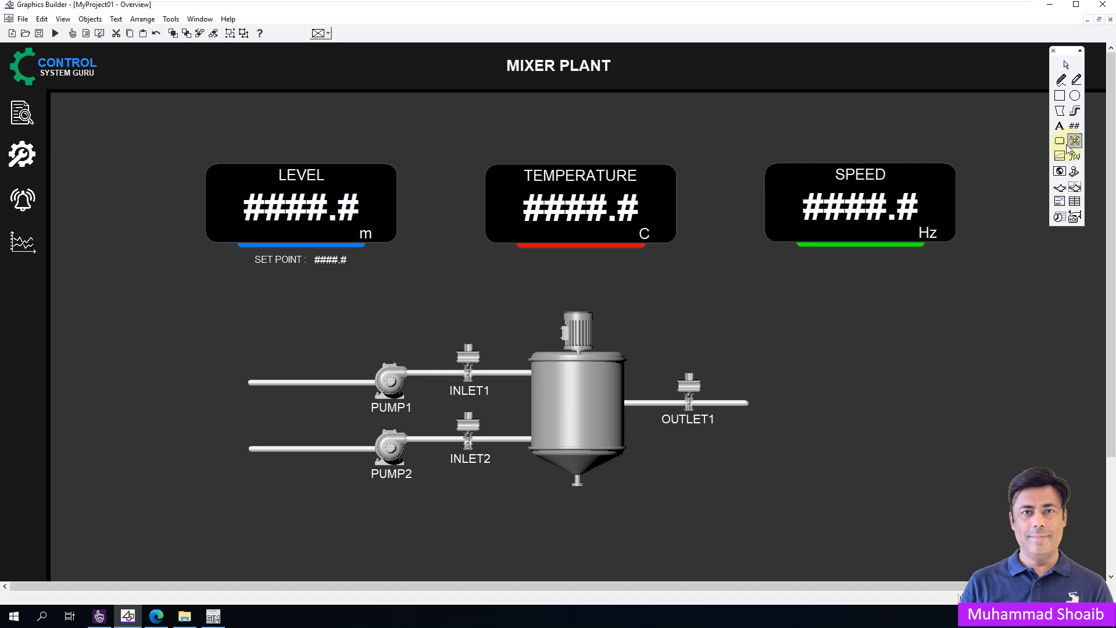
click(580, 399)
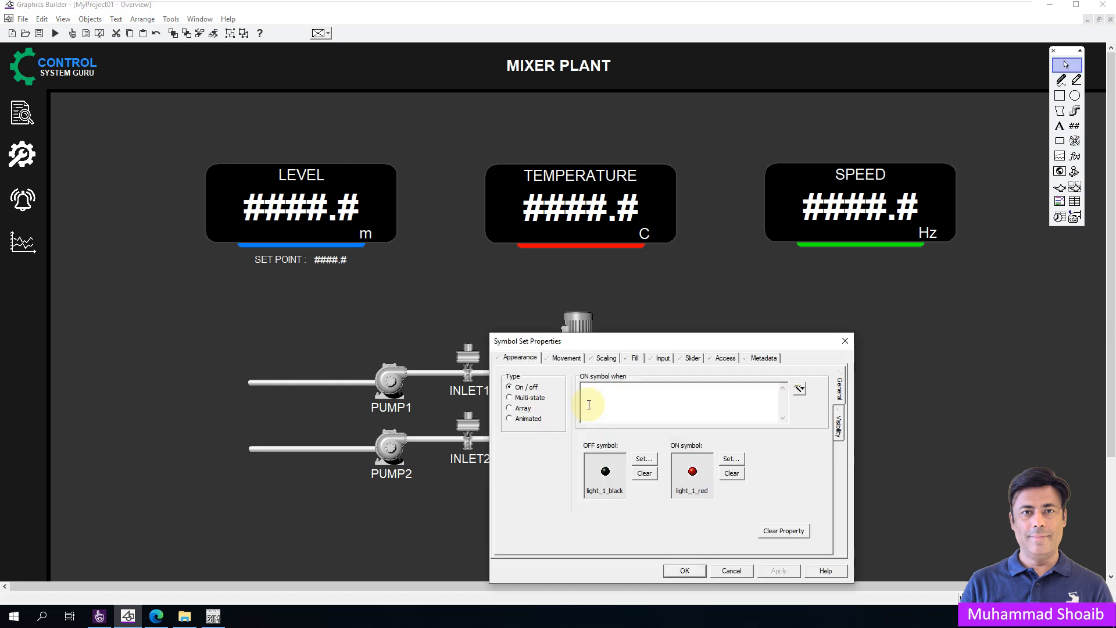
click(644, 459)
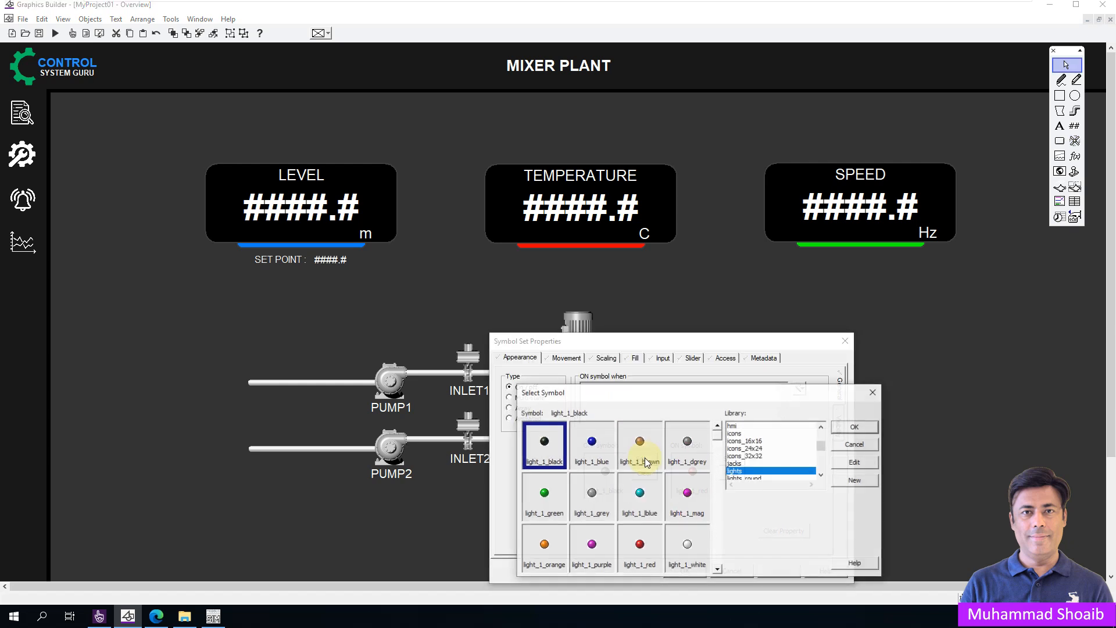
drag(535, 396, 547, 394)
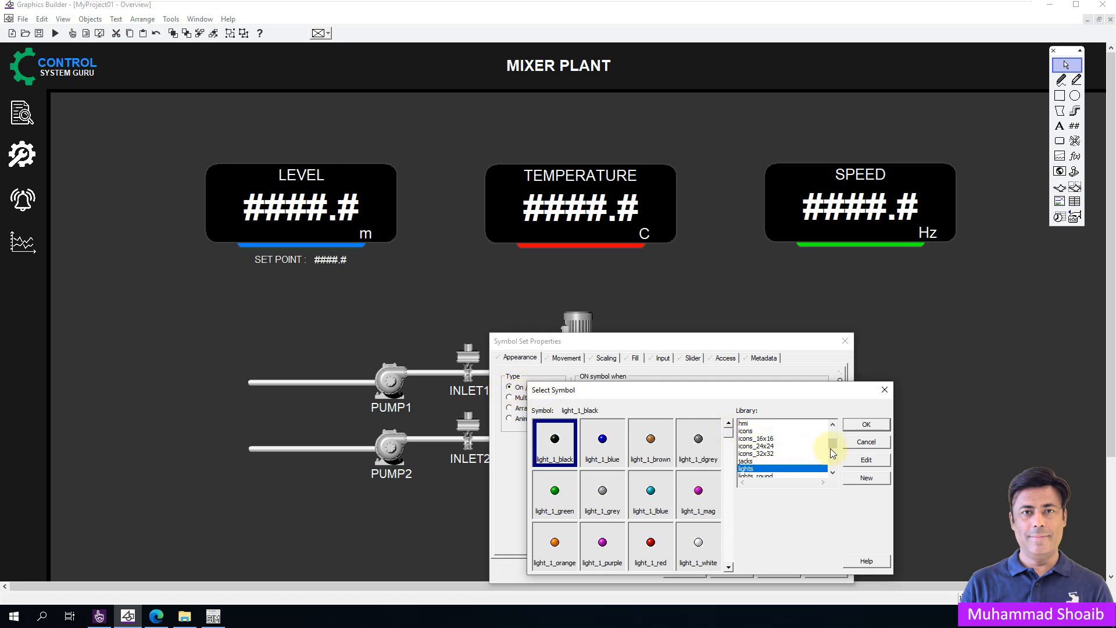
drag(833, 442, 833, 426)
click(763, 432)
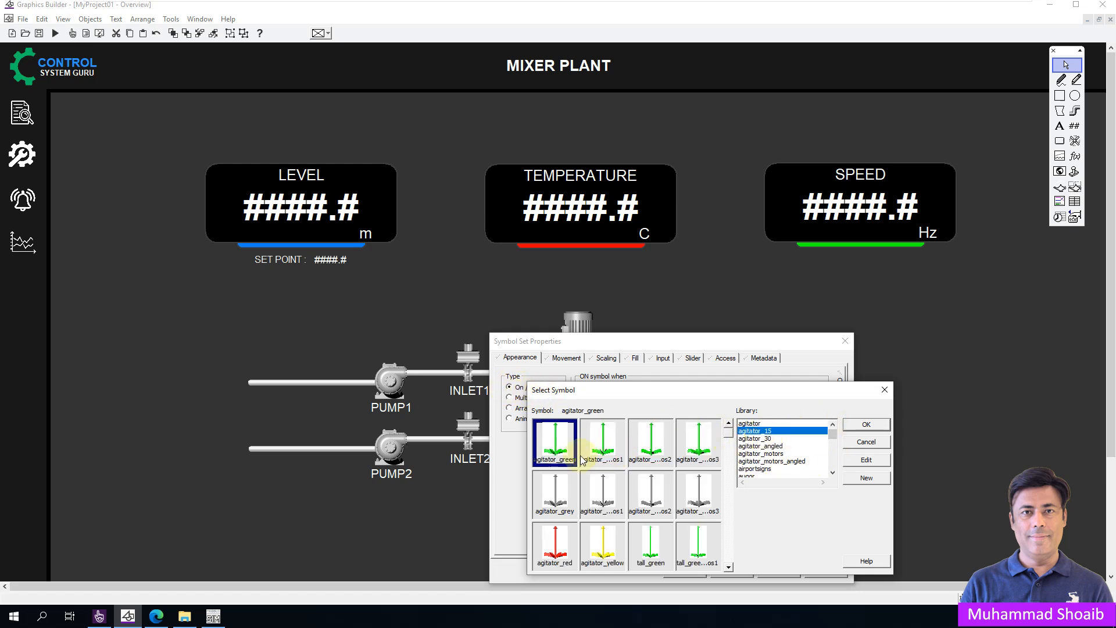
click(553, 493)
click(864, 426)
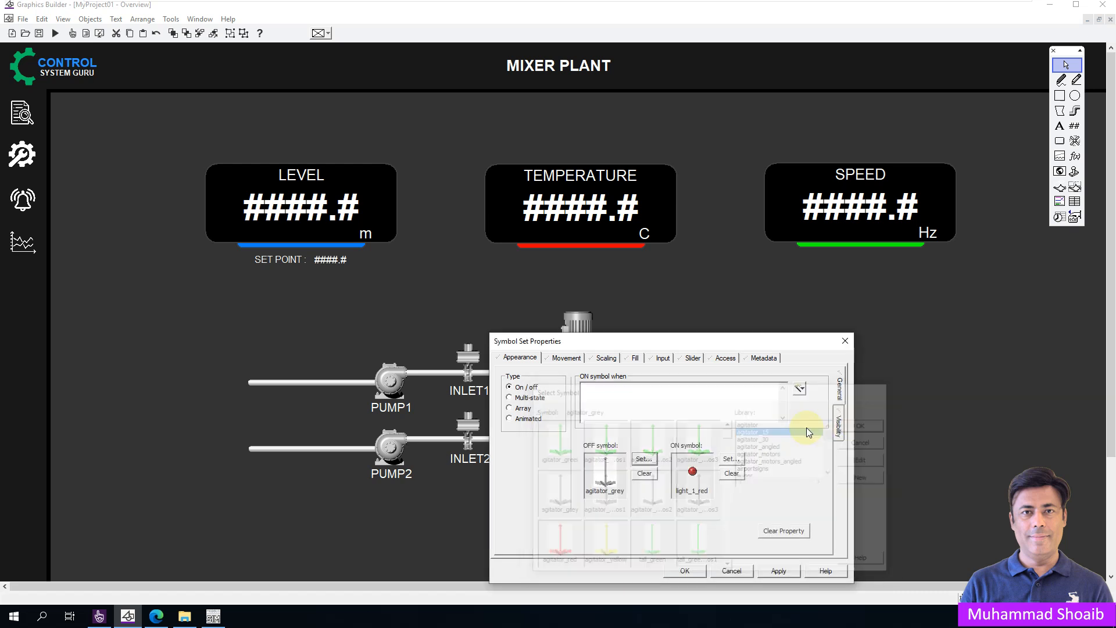
Set the new symbol set's ON symbol to agitator_green from the agitator_15 library
click(743, 459)
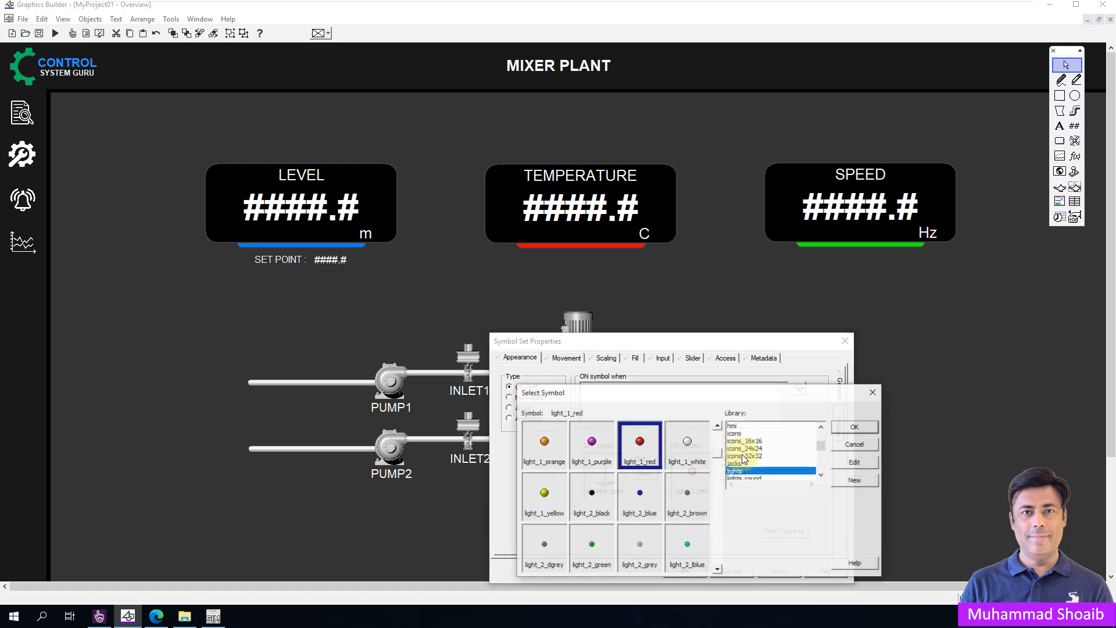
drag(821, 452, 822, 440)
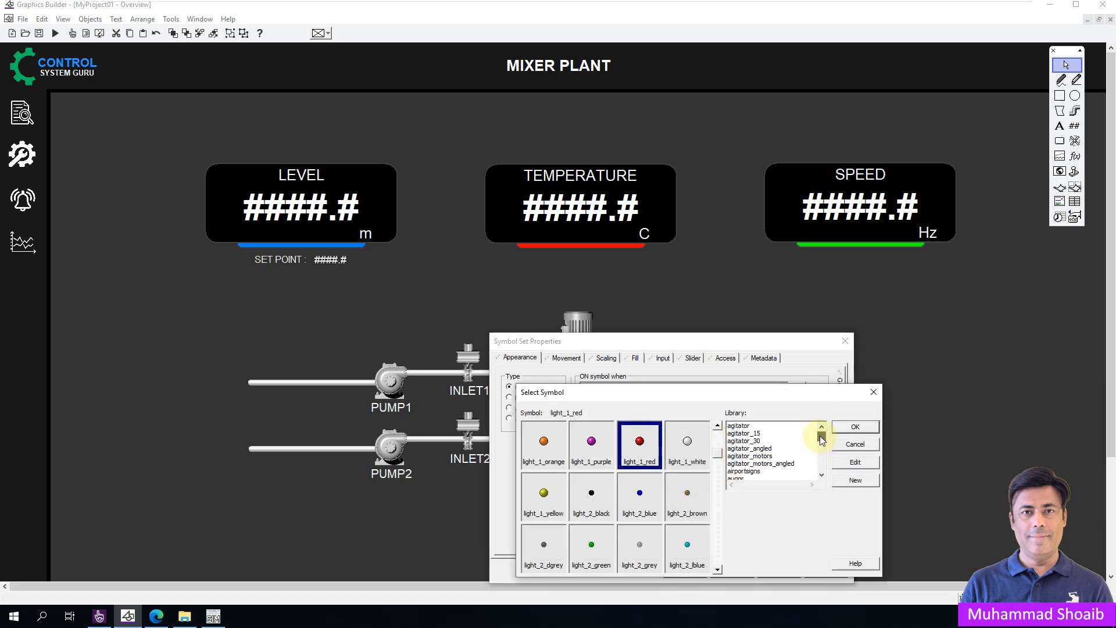
click(756, 433)
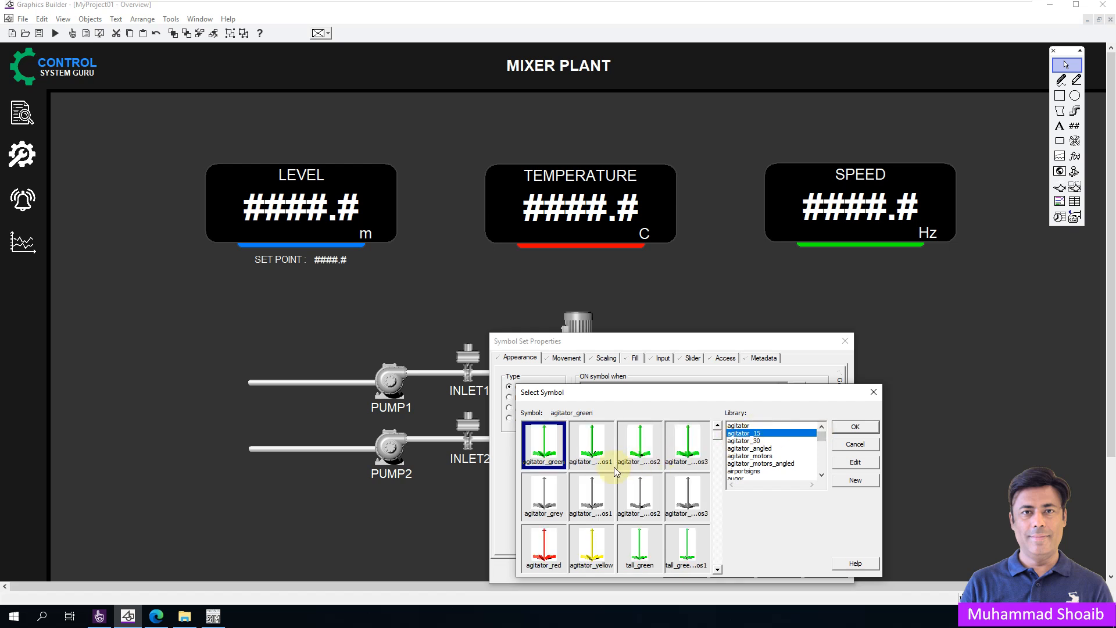
click(864, 427)
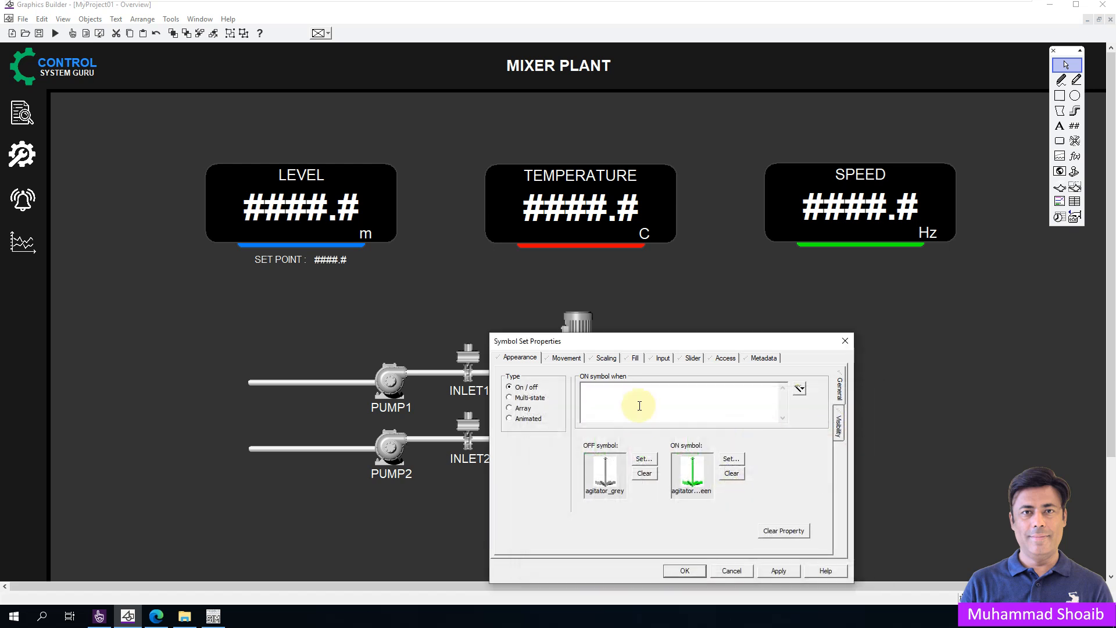
Set the agitator's ON condition to Mixer_On, then apply and accept the properties
text(Mixer_On)
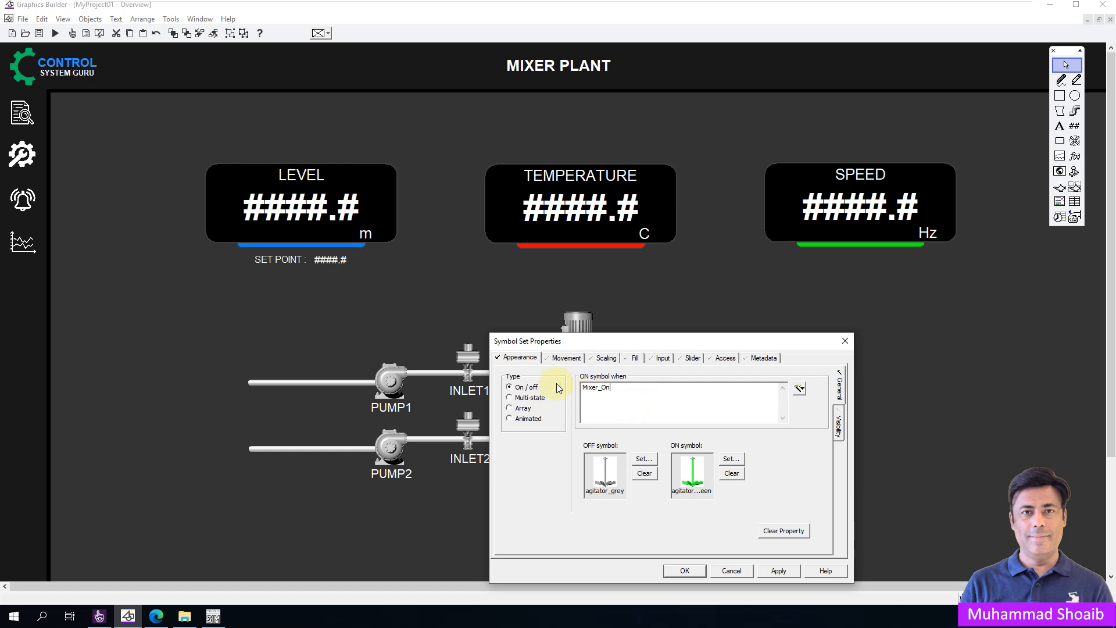
click(778, 570)
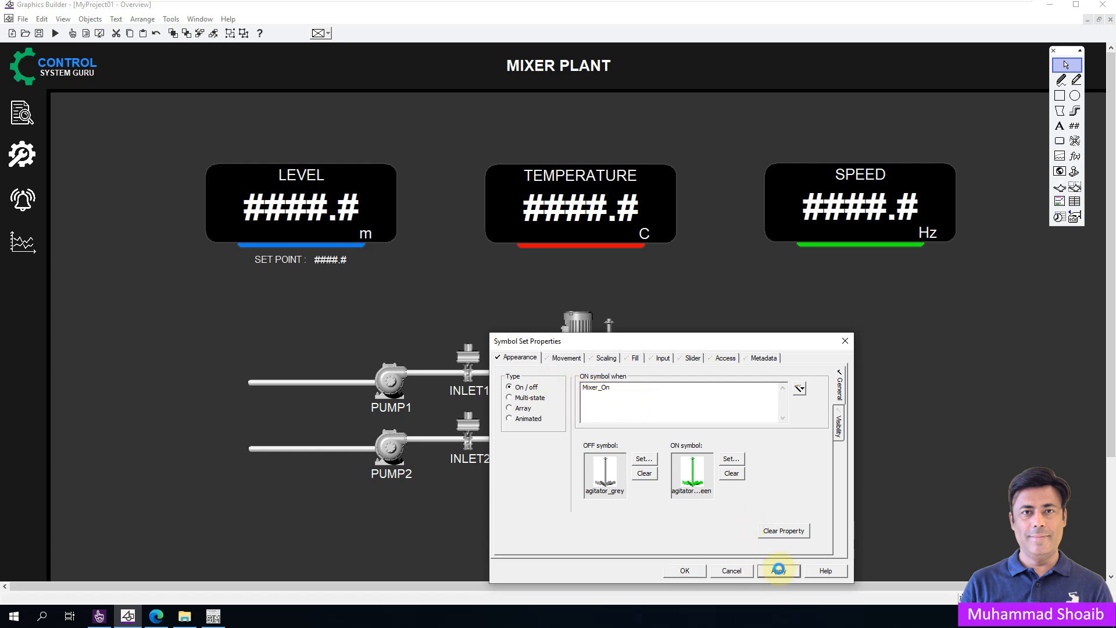
click(684, 570)
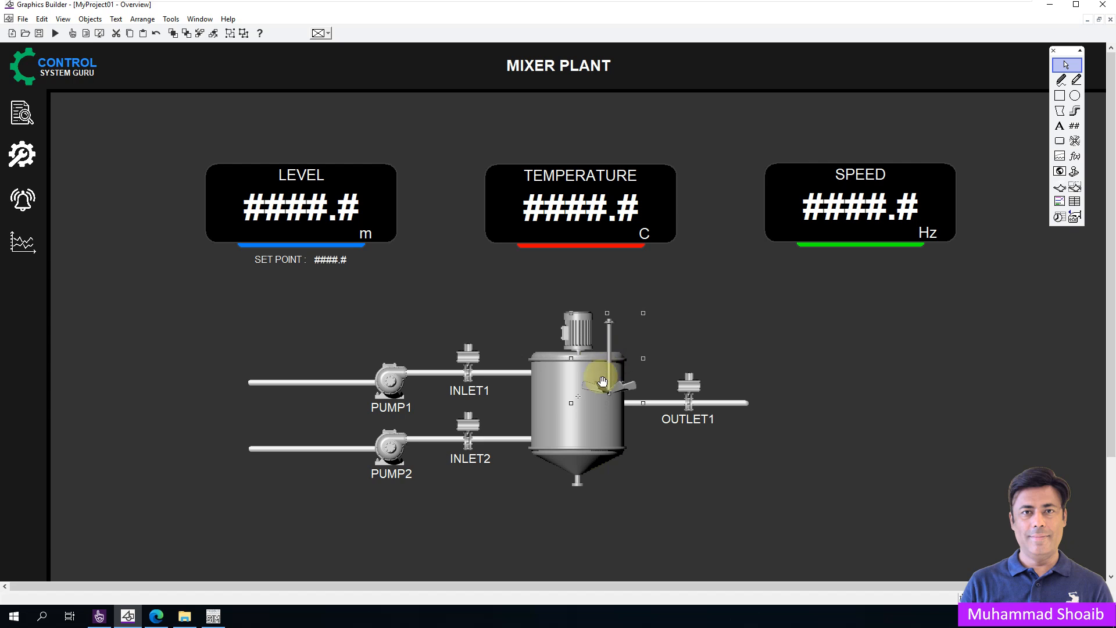
Move the agitator inside the tank beneath the motor and nudge the motor slightly left in line with the shaft
drag(605, 387, 592, 442)
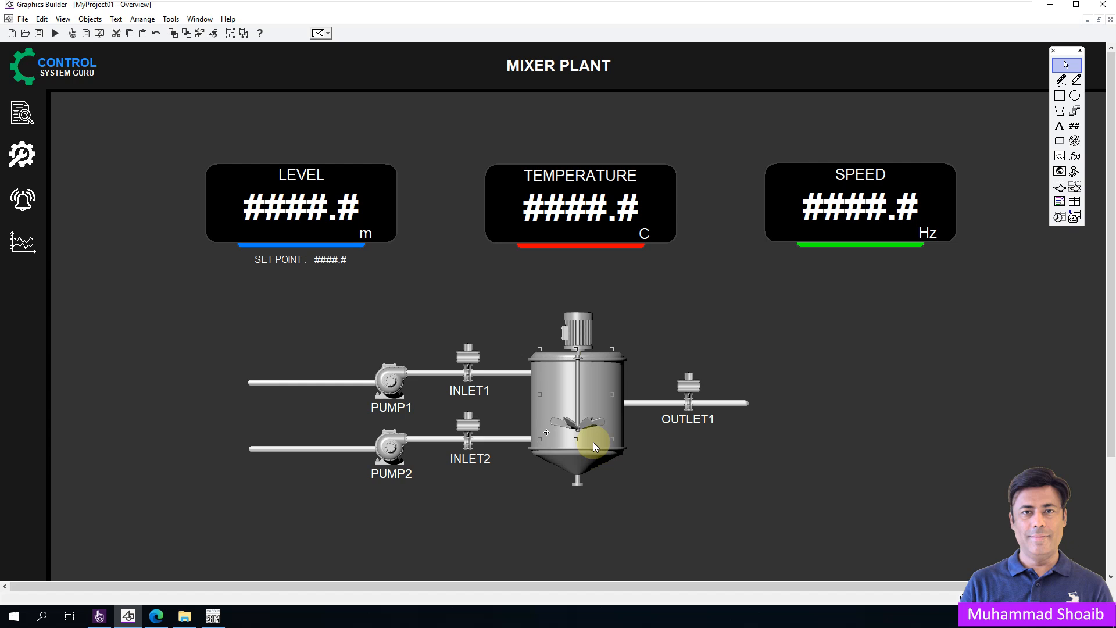
click(576, 307)
key(Left)
key(Left)
Review the ON conditions and symbols of the motor and the agitator without changing them
double_click(574, 336)
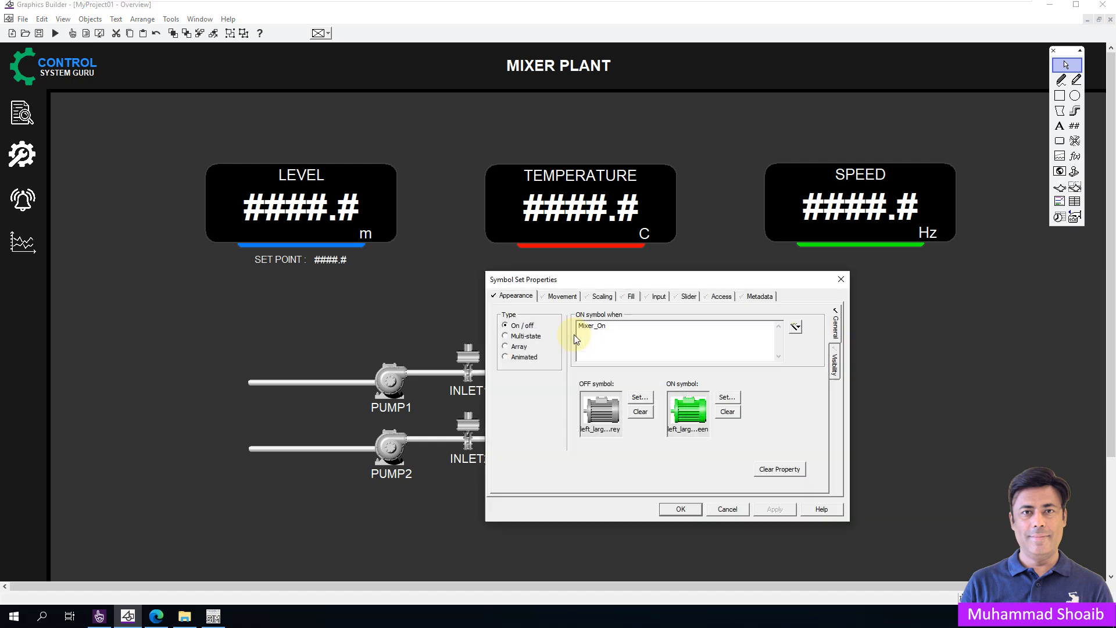
click(839, 282)
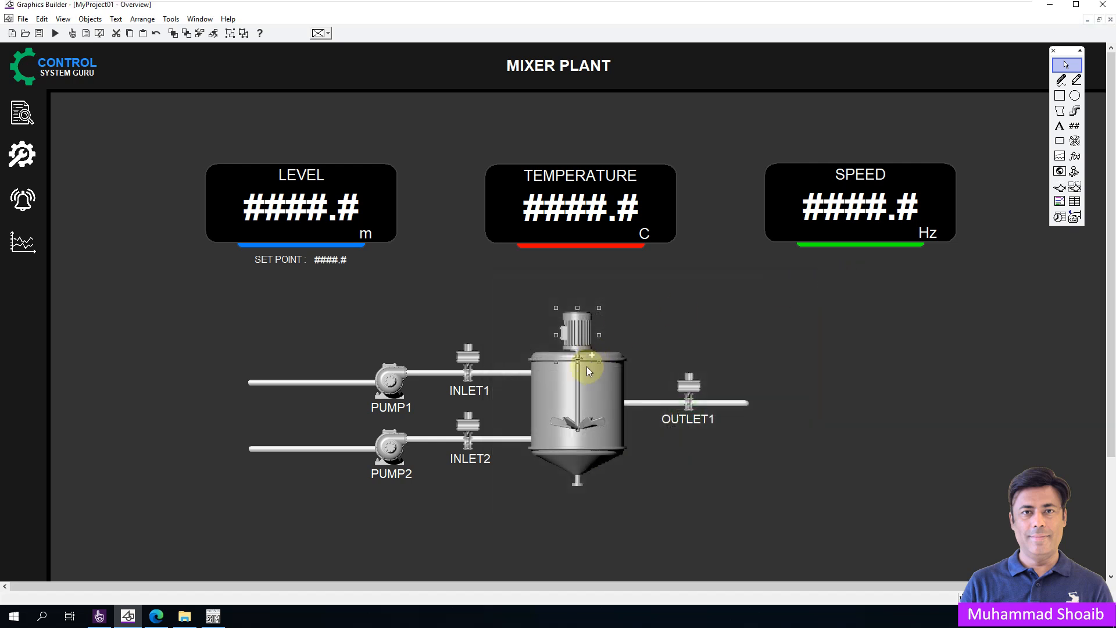
double_click(583, 422)
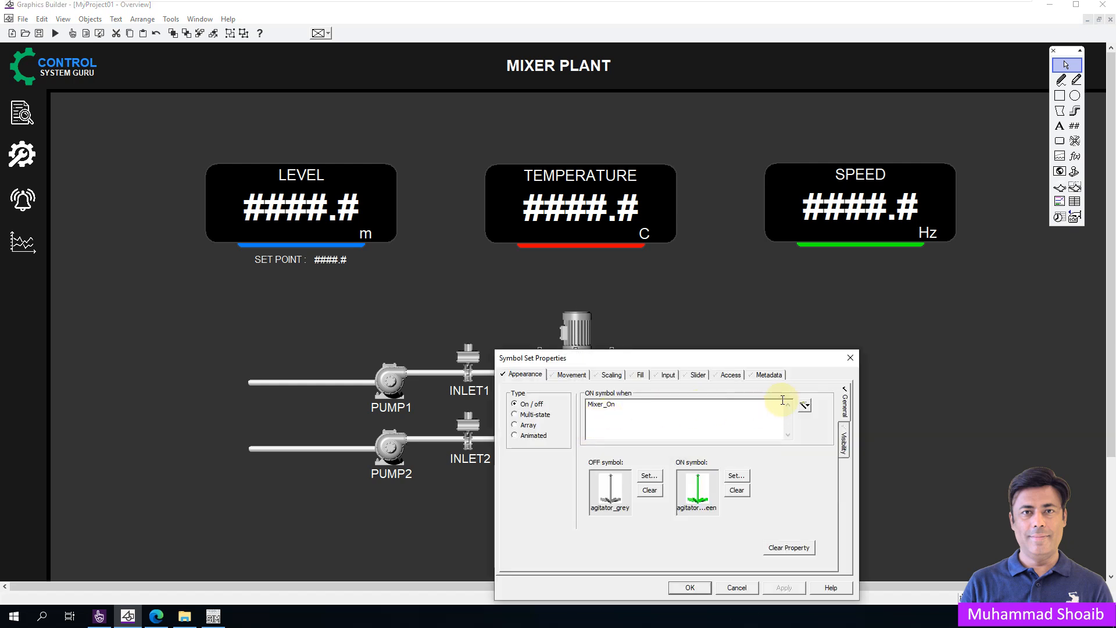
click(849, 361)
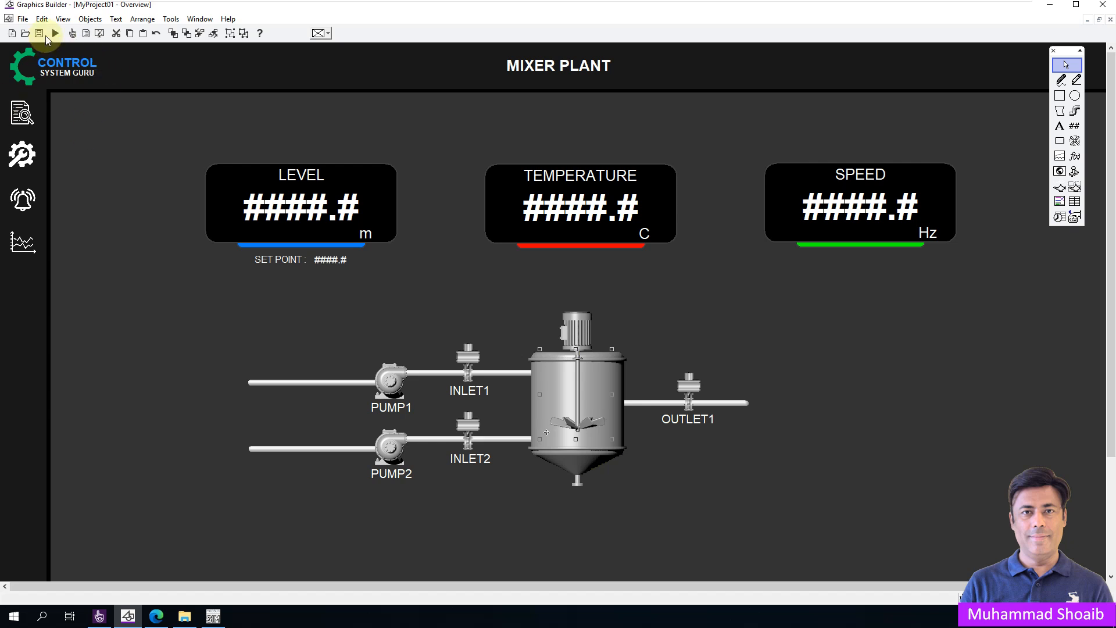
Save and close the Overview page, and minimise Graphics Builder
click(39, 33)
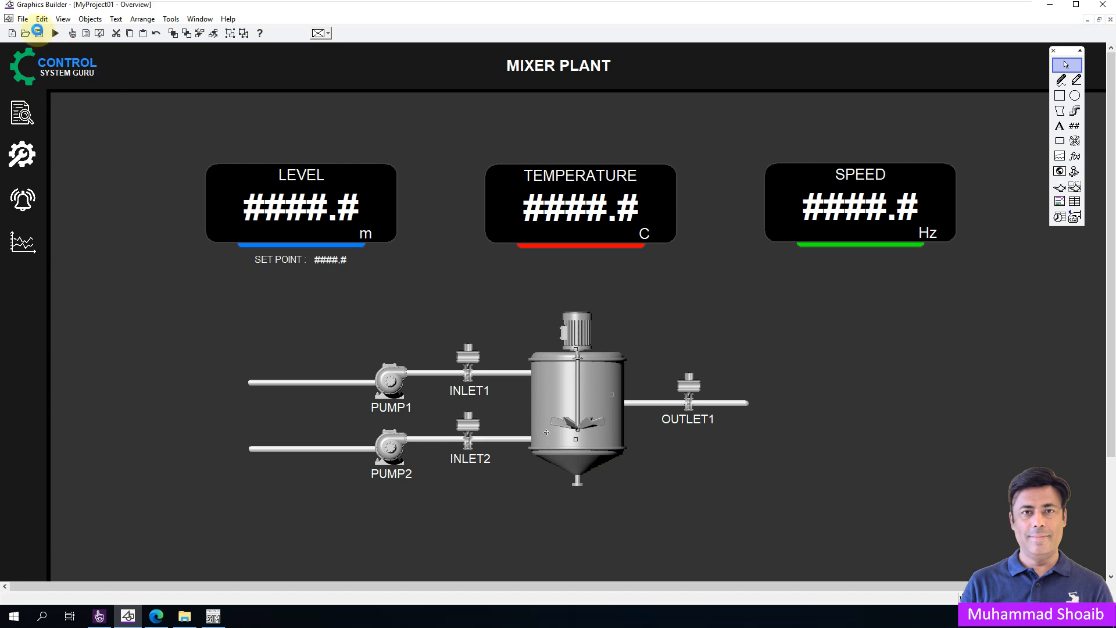
click(1078, 17)
click(1049, 5)
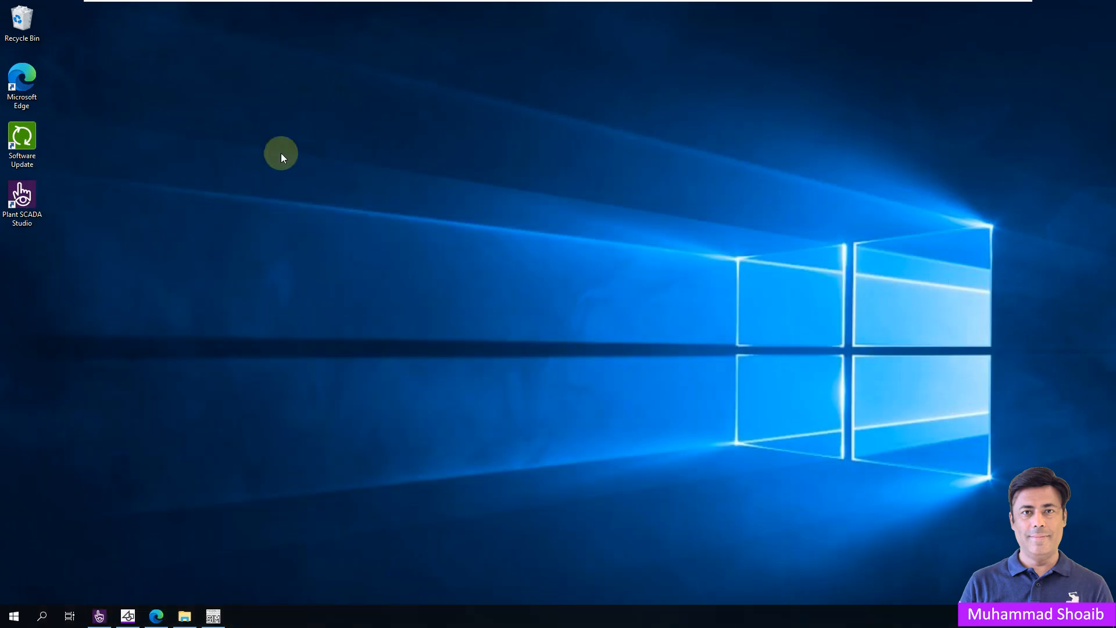
Switch to Plant SCADA Studio, show the project list and compile MyProject01
click(121, 618)
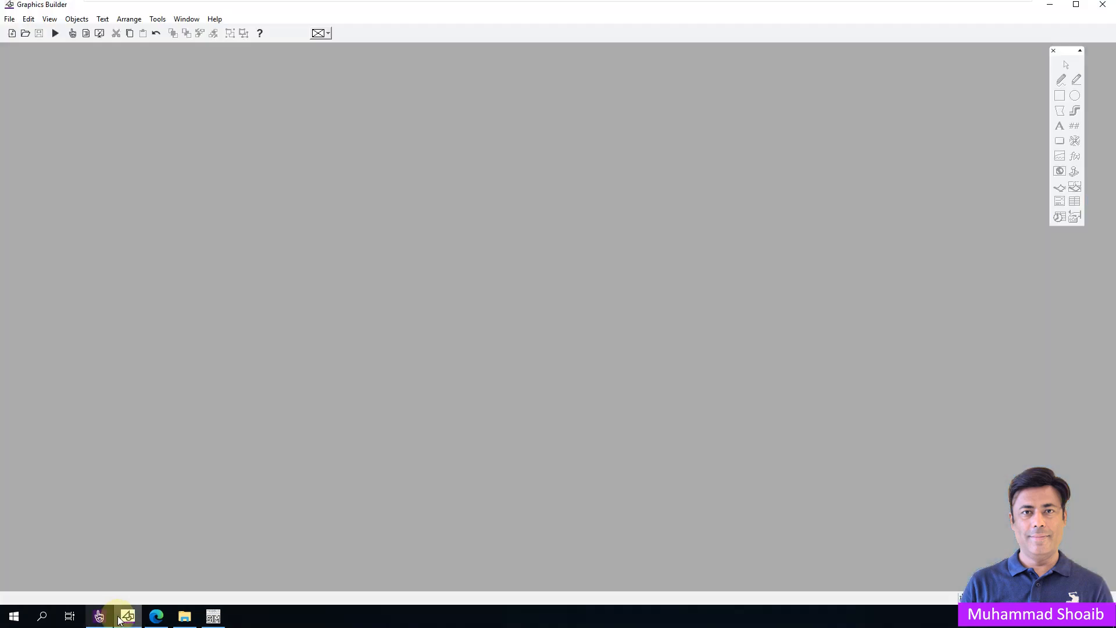
click(99, 616)
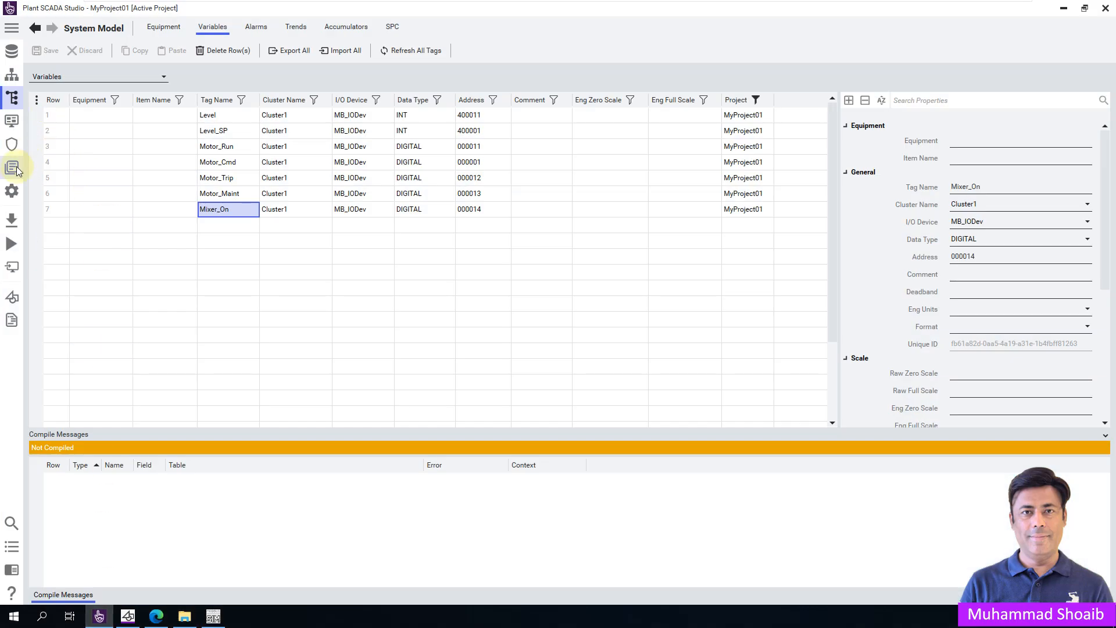
click(11, 73)
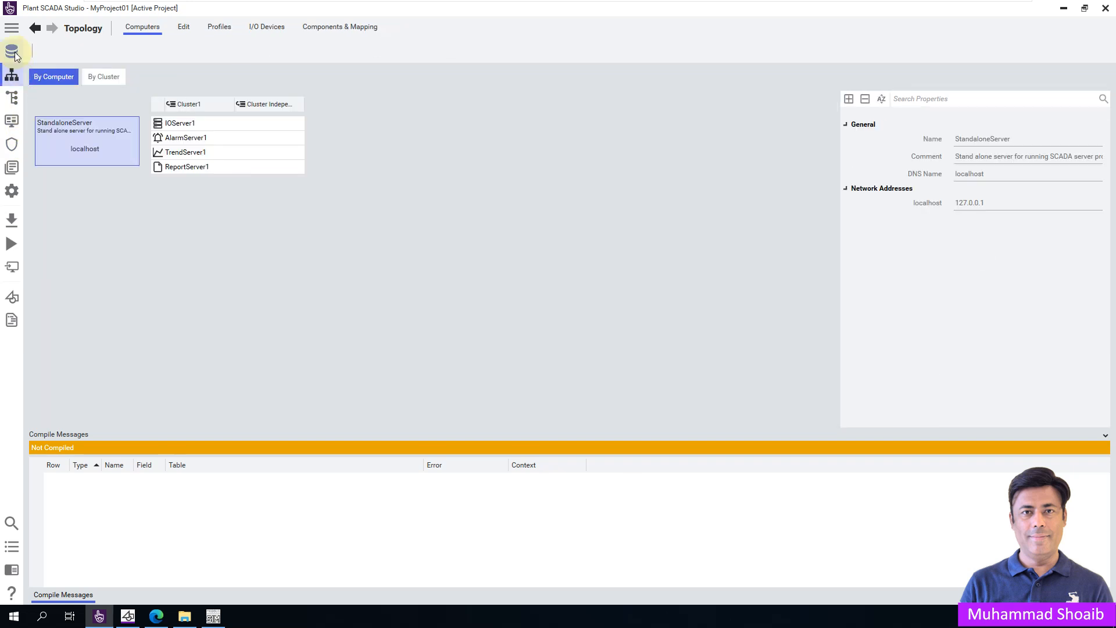
click(11, 51)
click(11, 219)
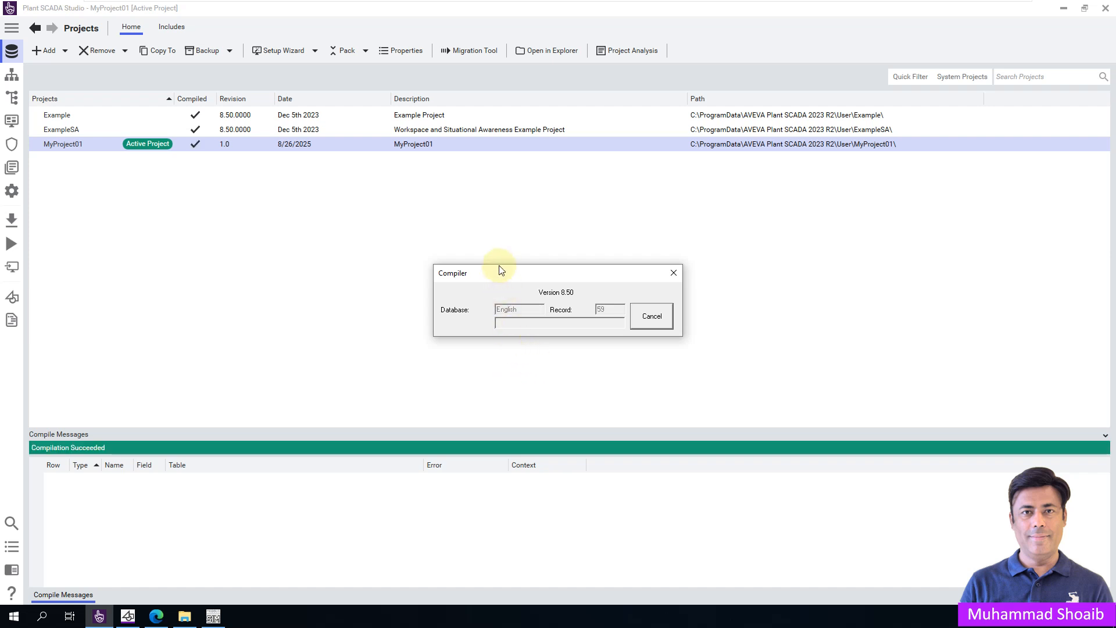
Run MyProject01 and accept running it in Demo Mode
click(12, 242)
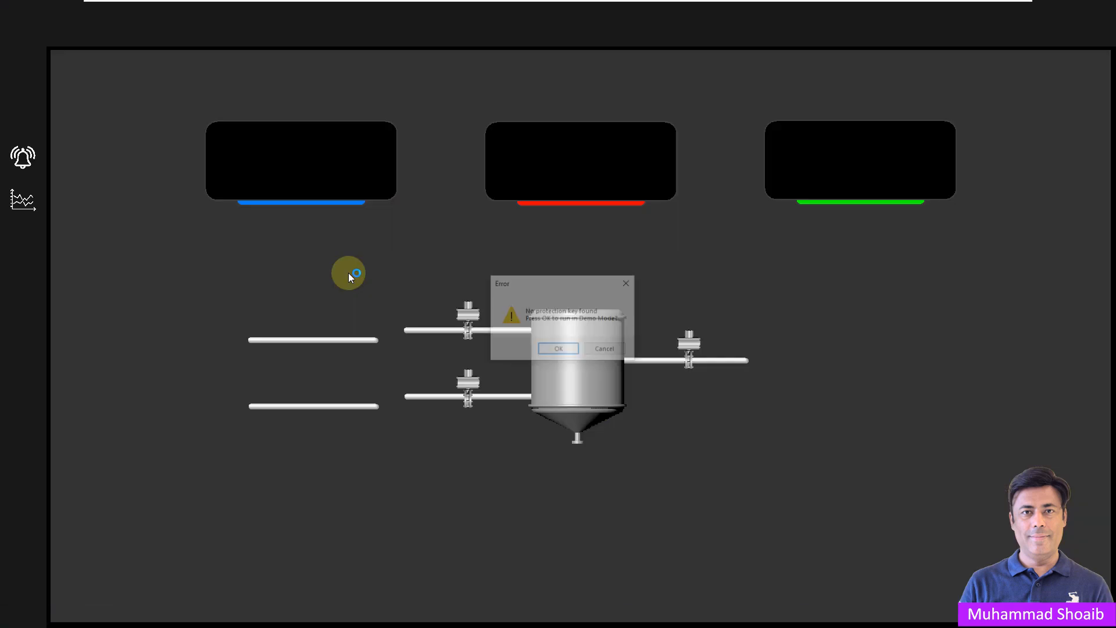
click(559, 350)
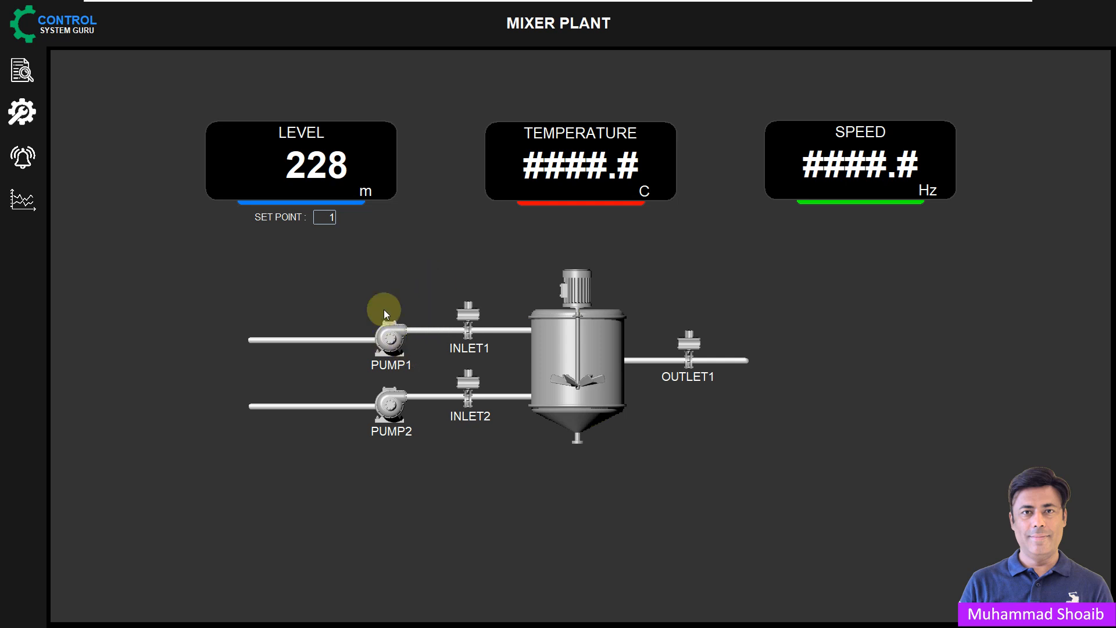
Switch to Plant SCADA Studio, check the address of the Mixer_On variable tag, and minimise the window to return to the runtime page
key(super)
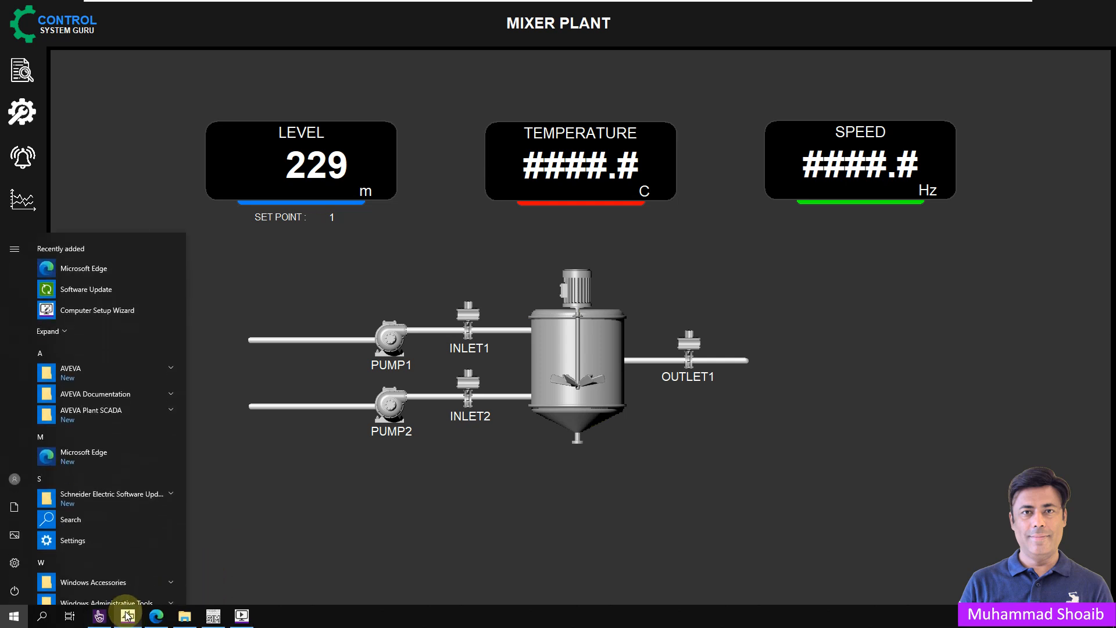
mouse_move(128, 620)
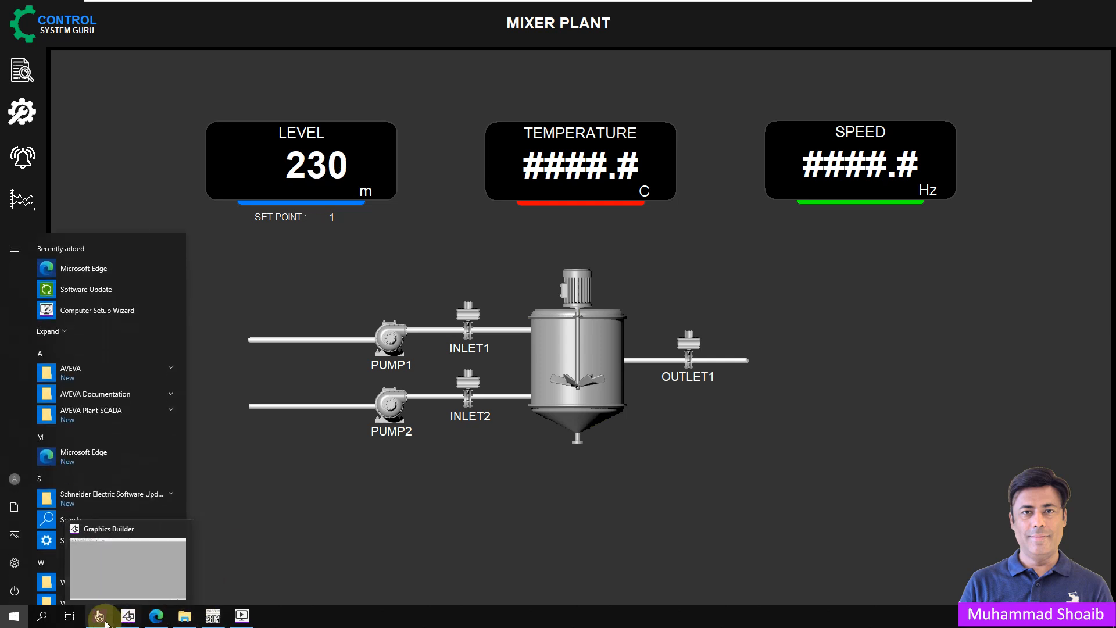
click(99, 616)
click(10, 102)
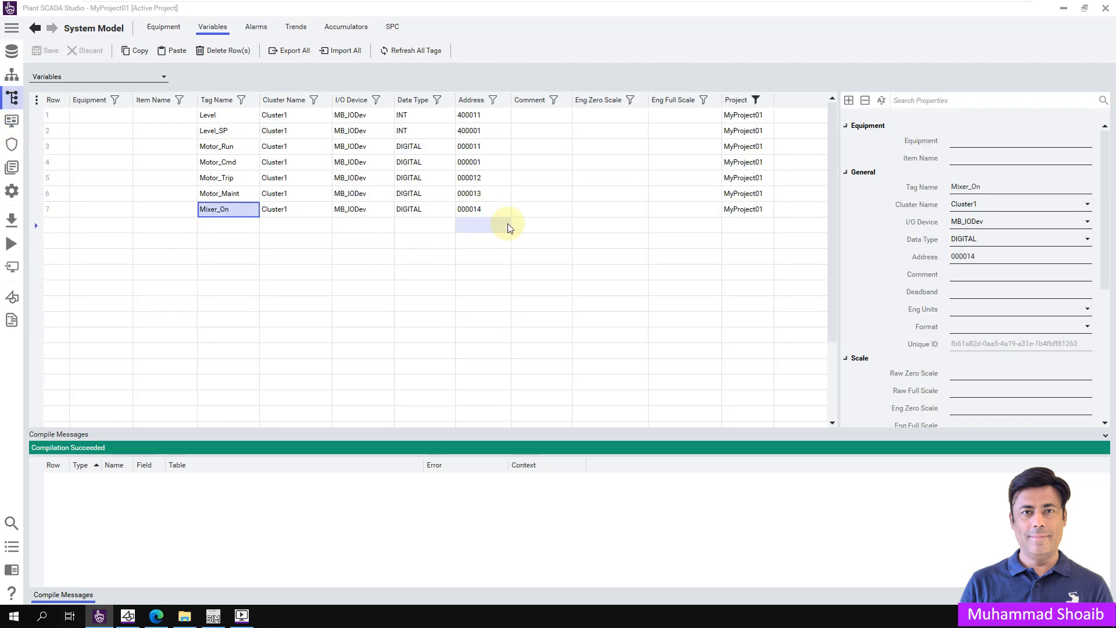
click(1063, 10)
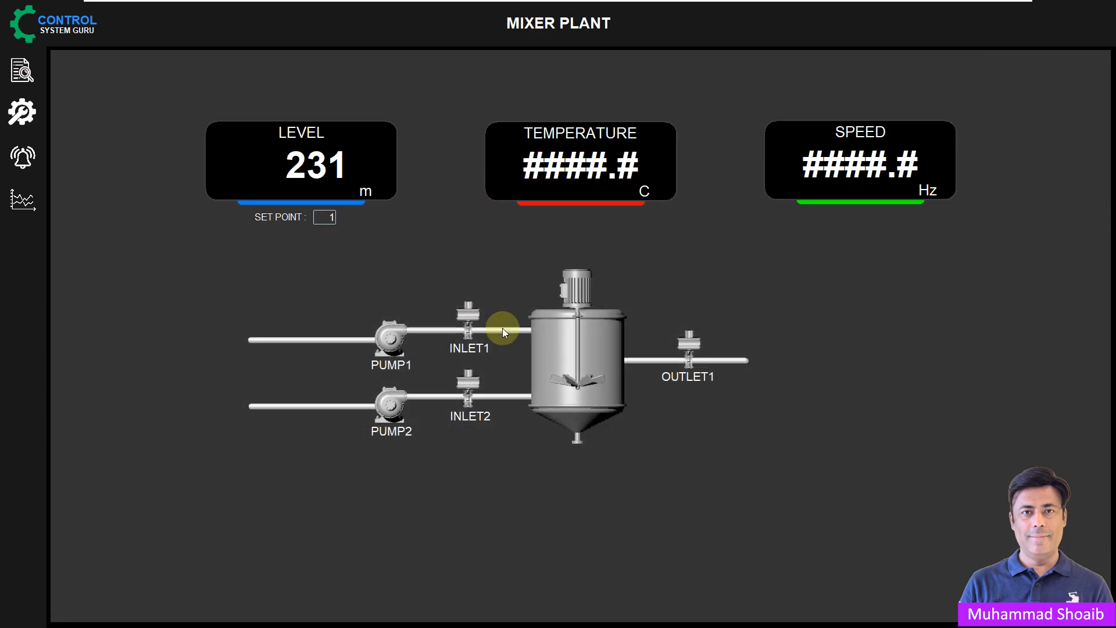
Switch to ModSim32, move its window clear of the mixer tank, and write coil 15 to On
key(super)
click(213, 615)
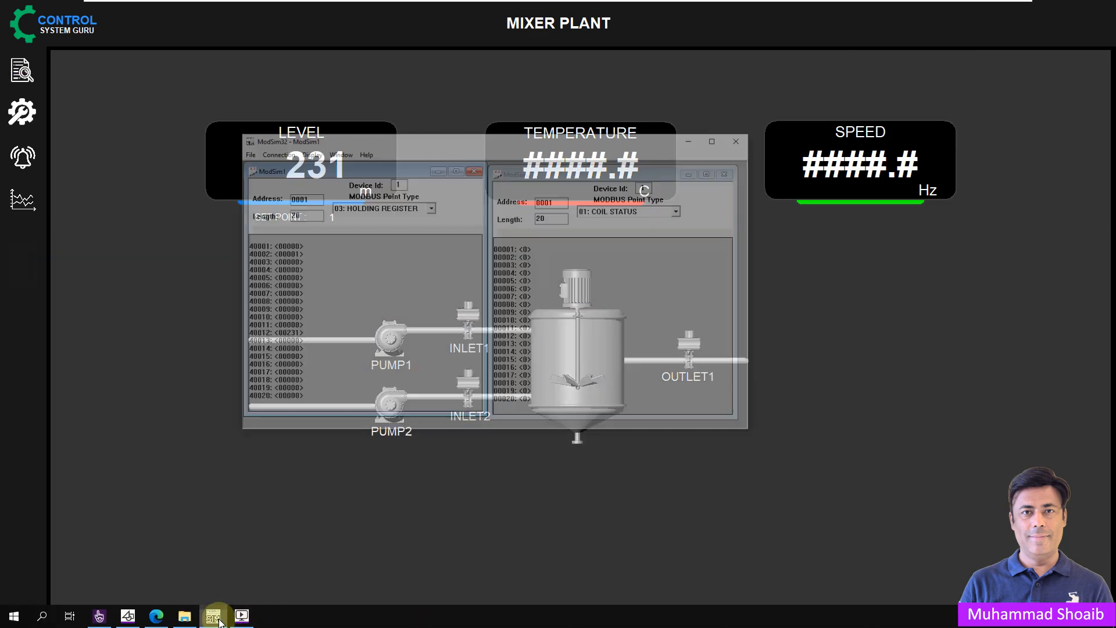
drag(518, 77, 966, 138)
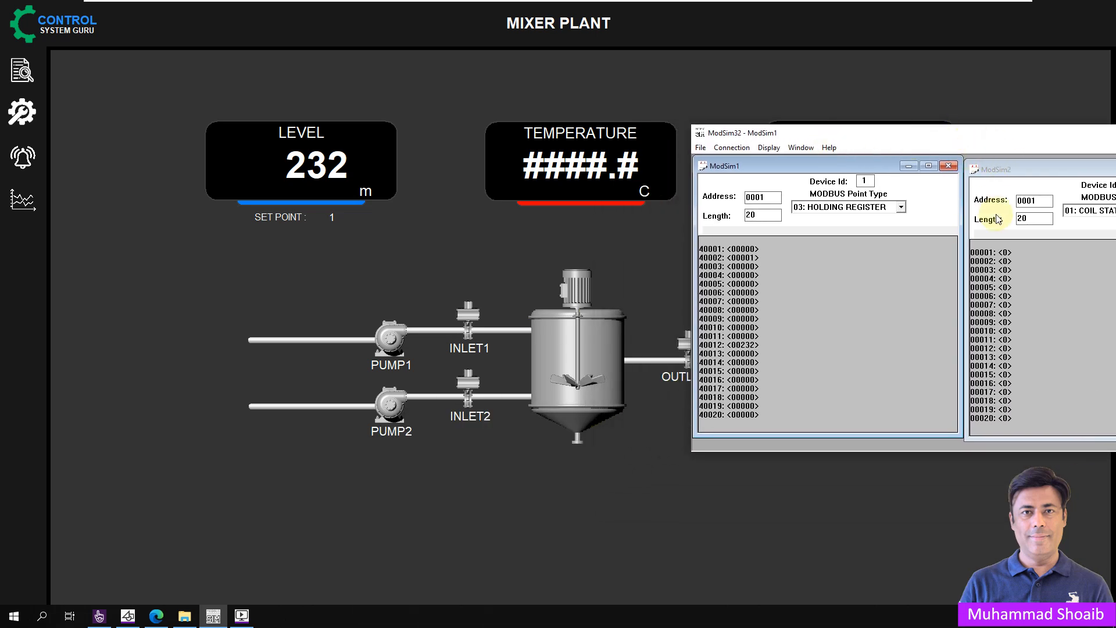
double_click(1008, 381)
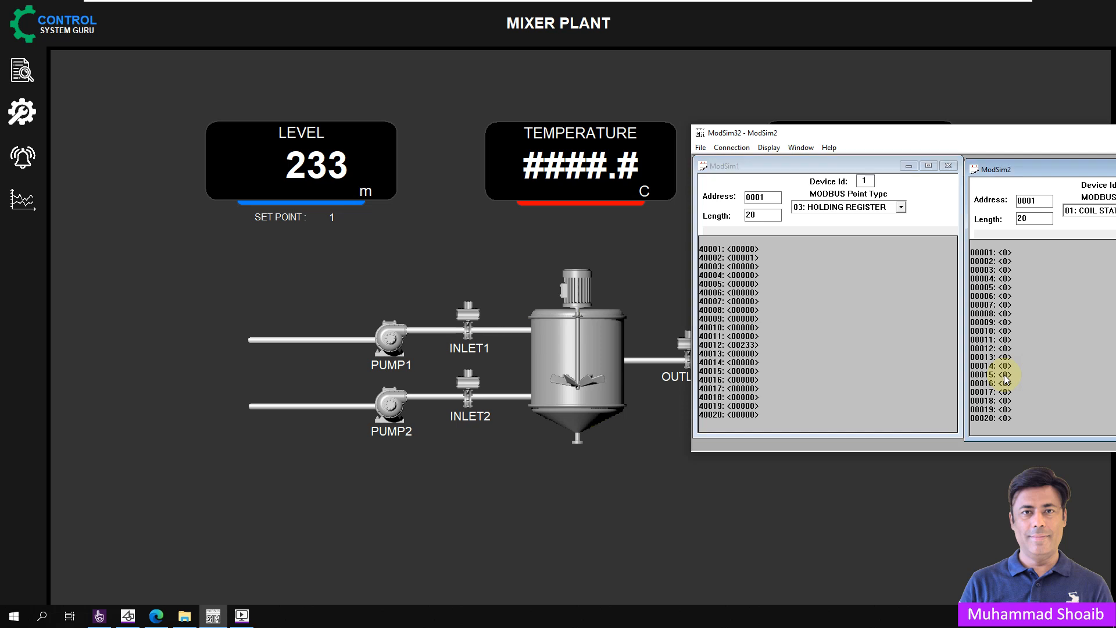
click(986, 292)
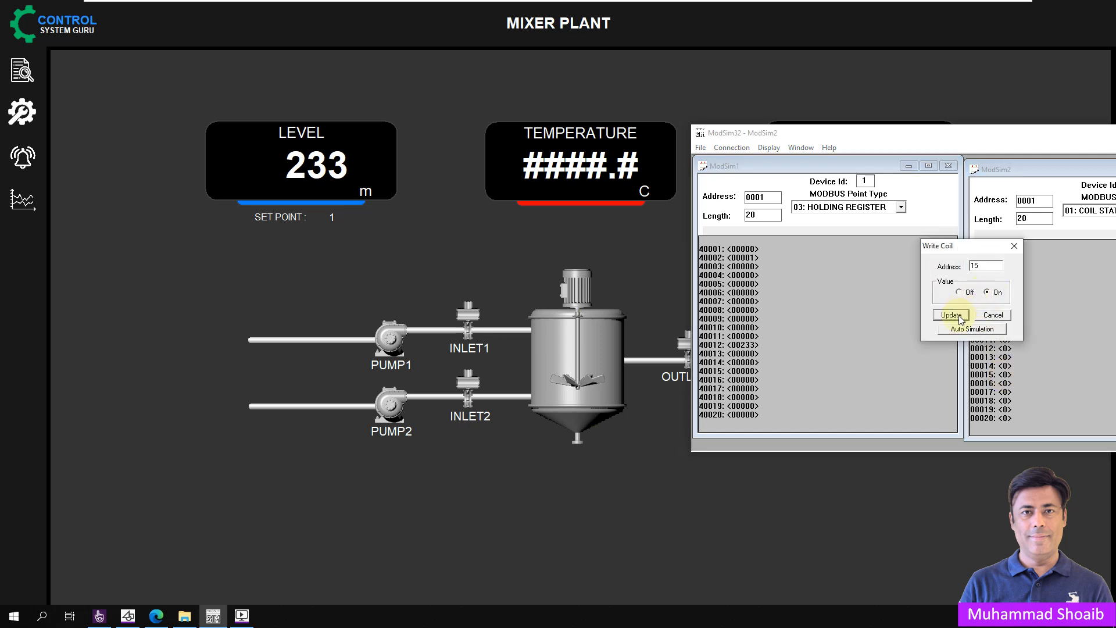
click(951, 315)
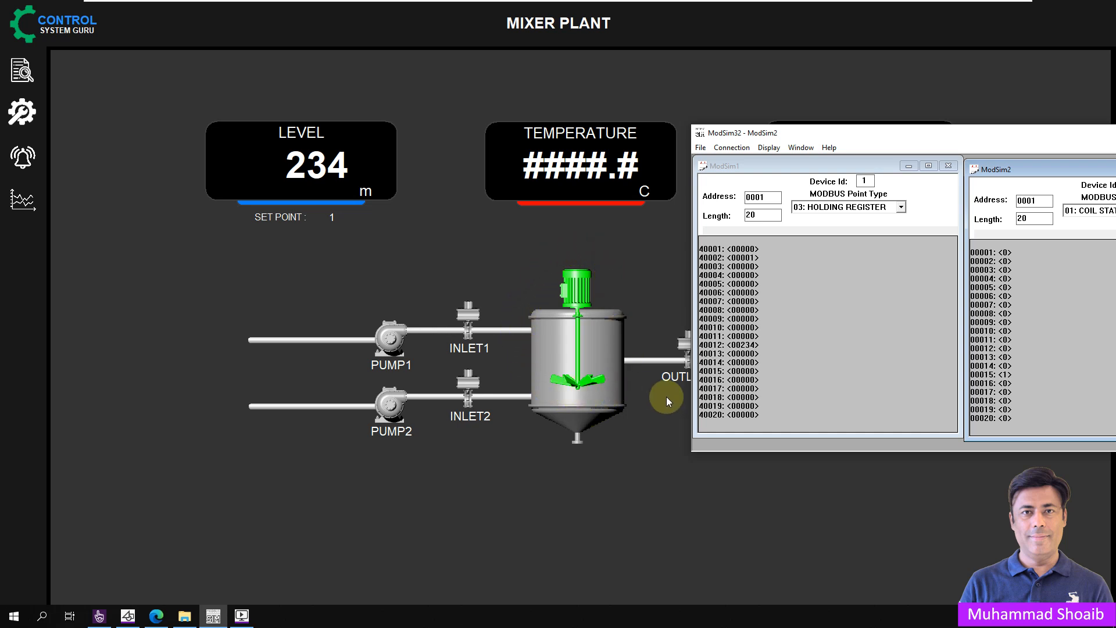
Write coil 15 to Off in the coil status list to test the mixer's off state
double_click(1006, 379)
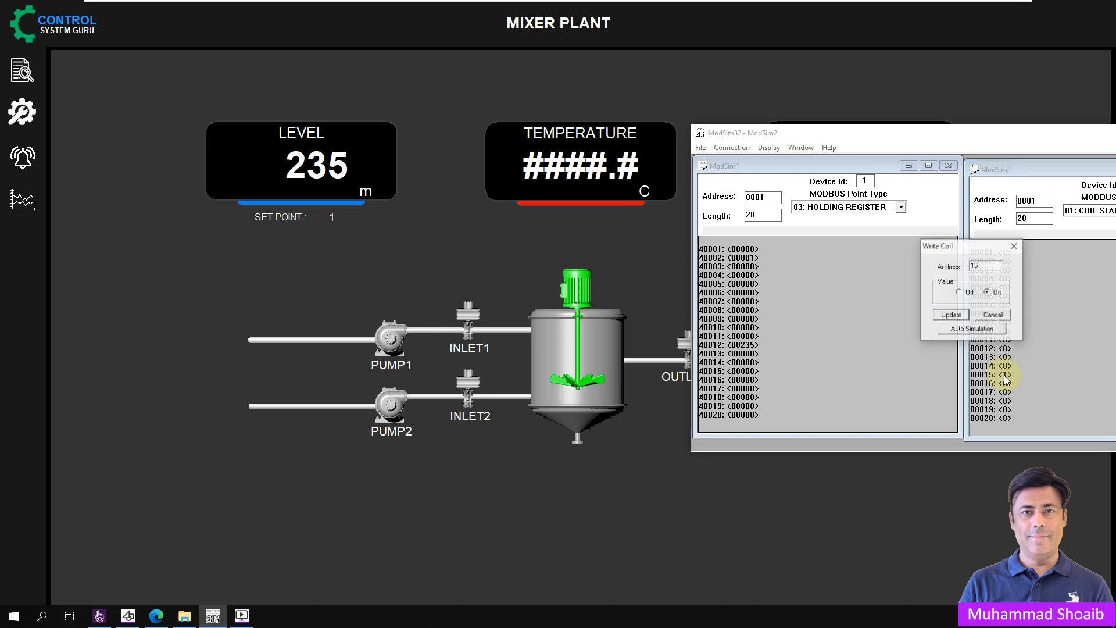
click(962, 293)
click(951, 314)
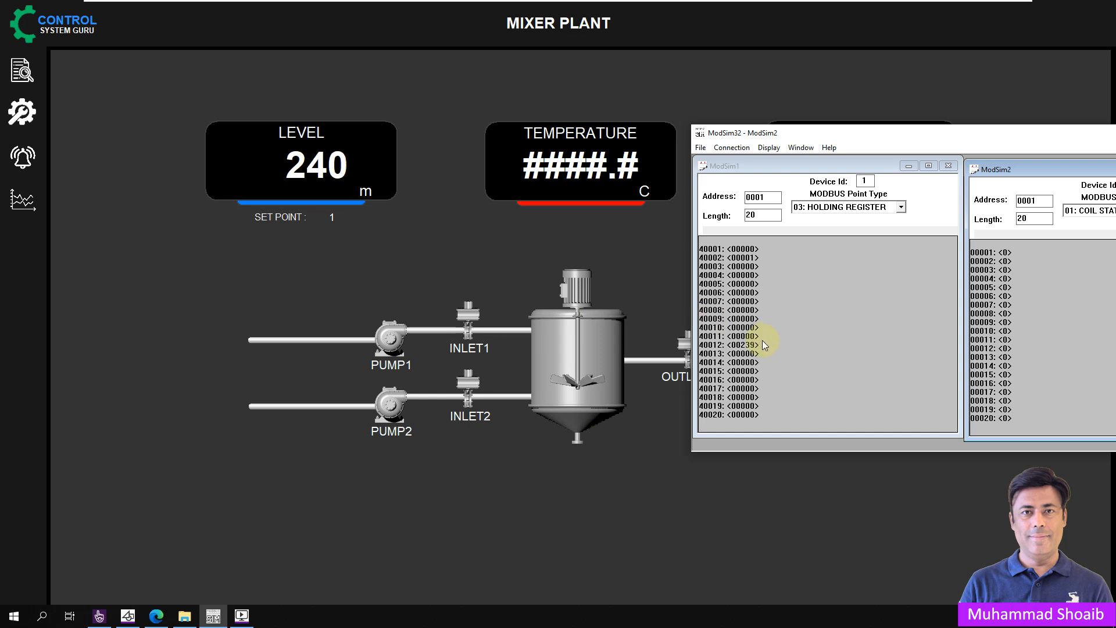
Move the ModSim32 window fully into view, write coil 15 to On again, and minimise ModSim32
drag(1010, 134, 818, 133)
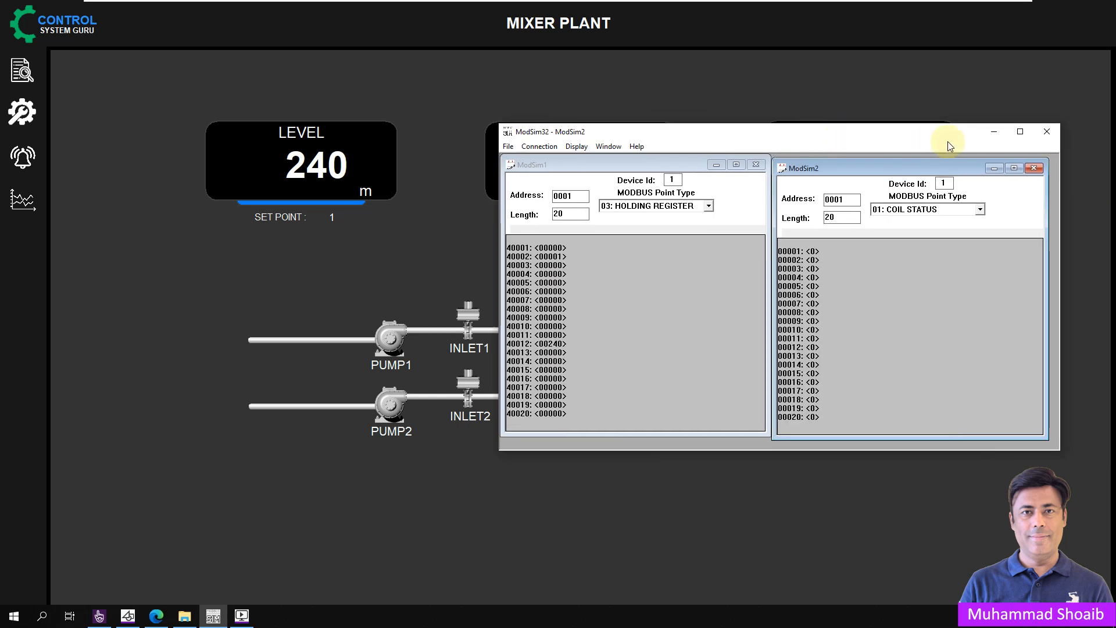
double_click(809, 374)
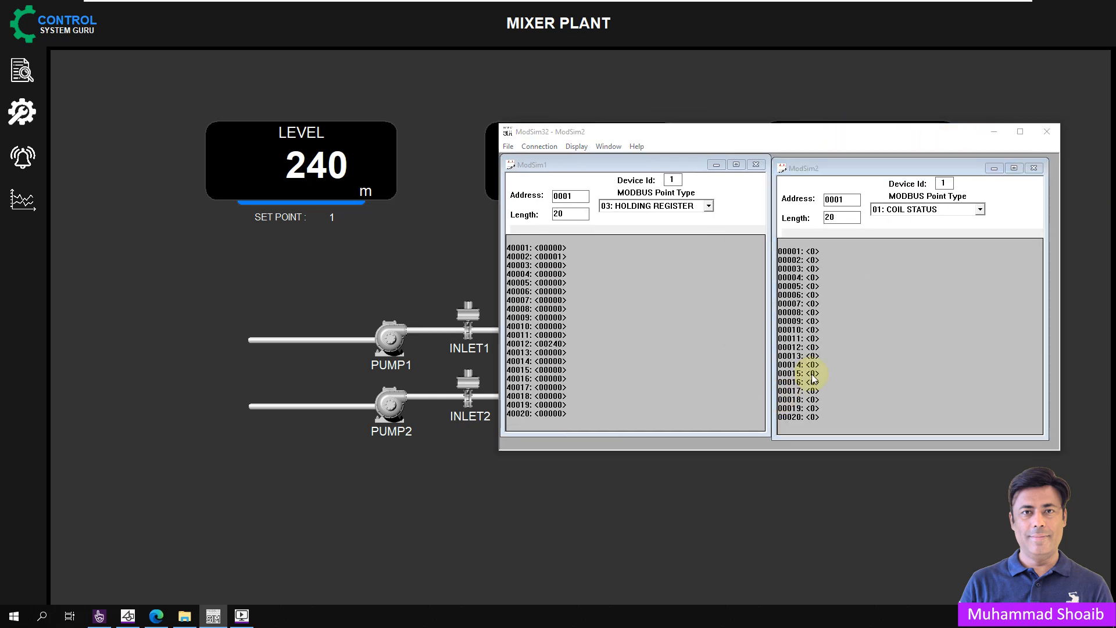
click(794, 290)
click(758, 314)
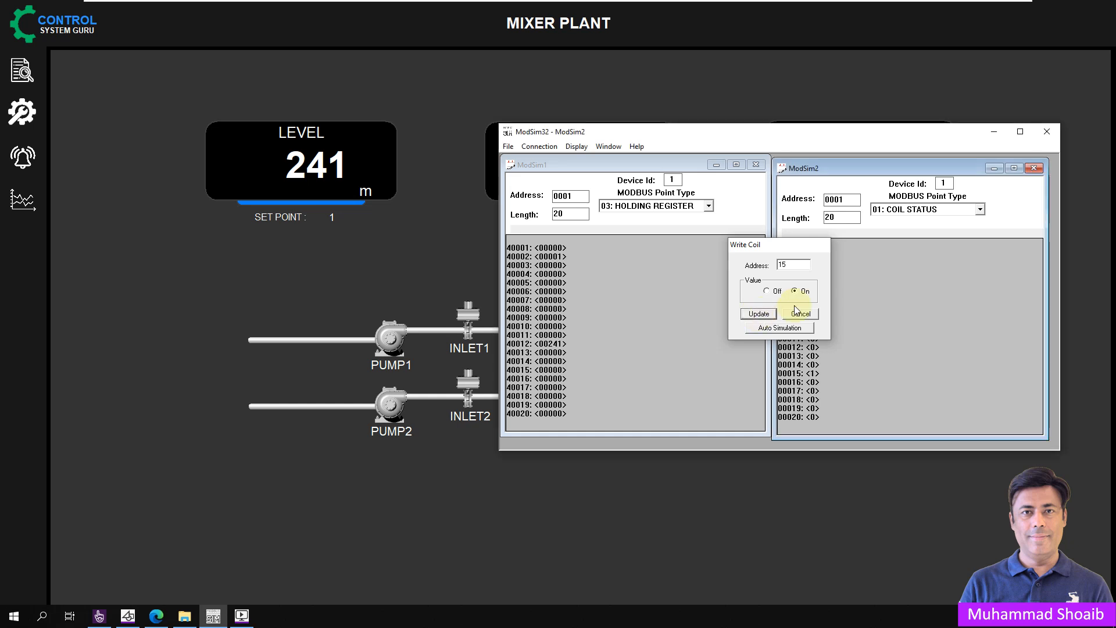
click(993, 133)
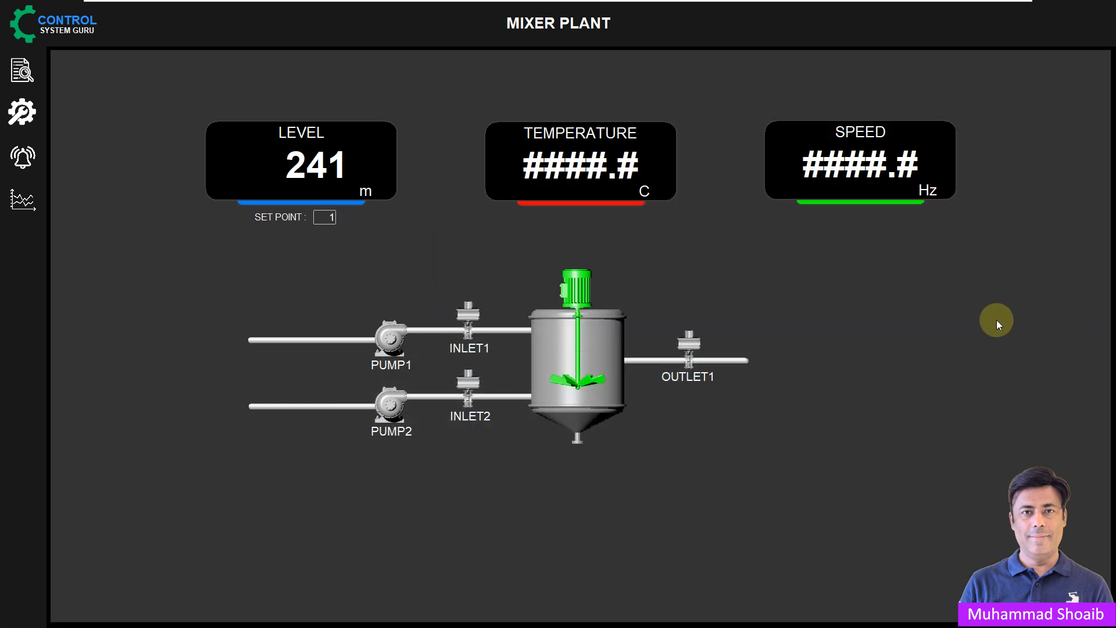